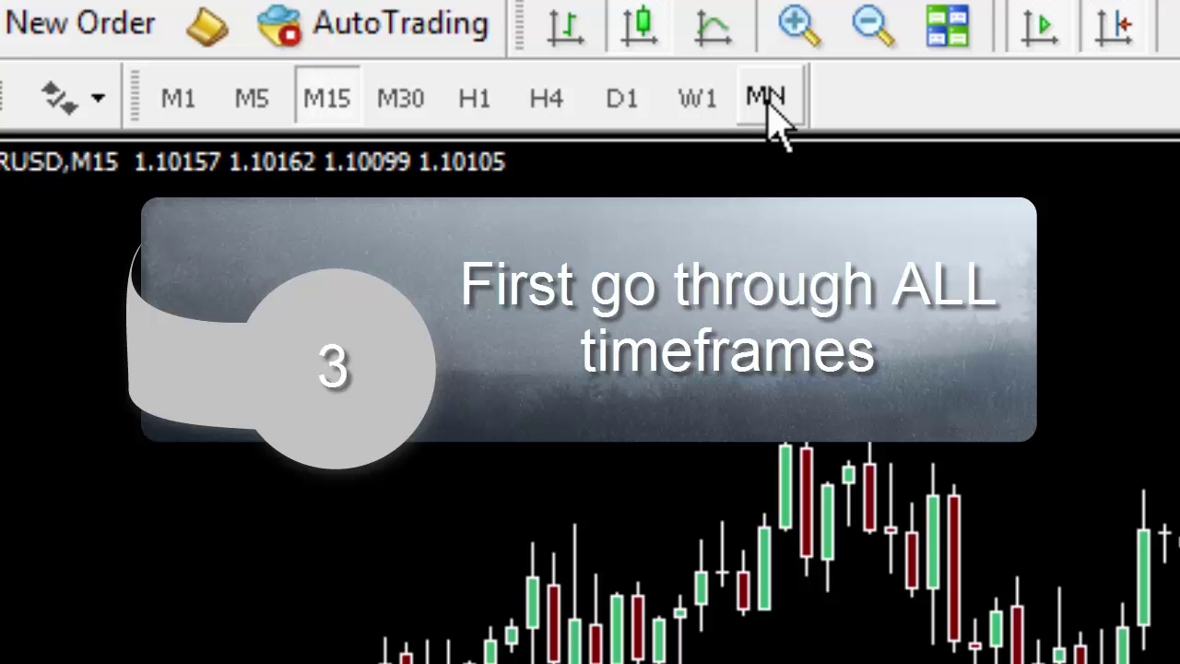
Load the EURUSD chart in every timeframe in descending order: MN, W1, D1, H4, H1, M30, M15, M5 and M1.
left_click(765, 97)
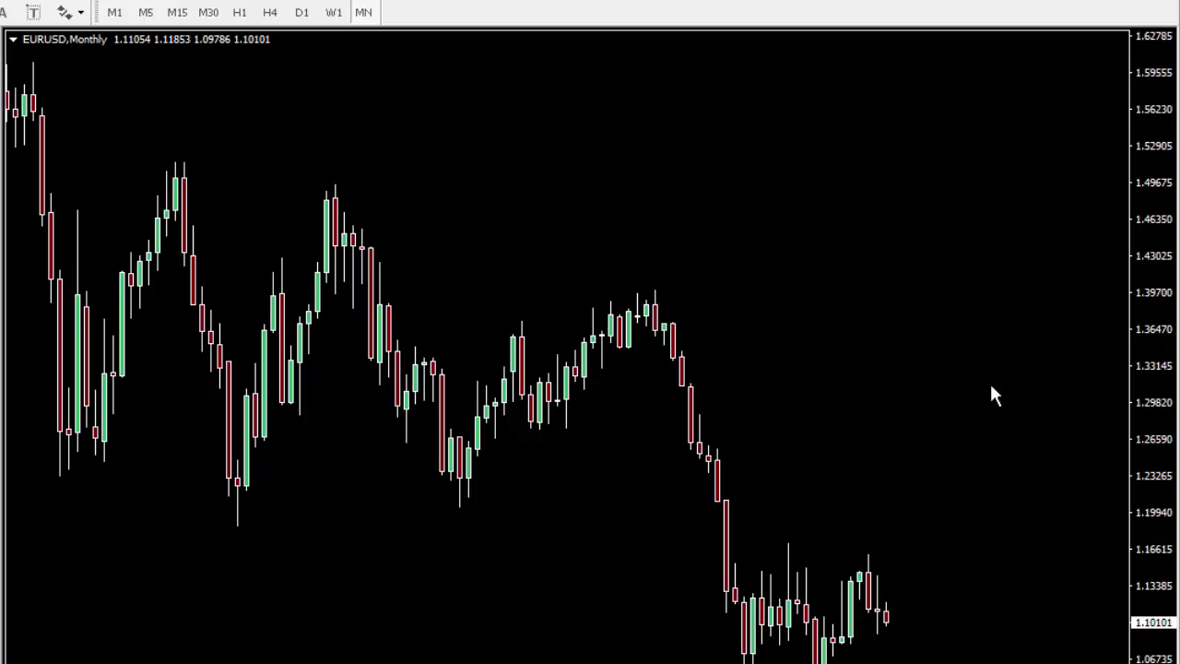
left_click(332, 17)
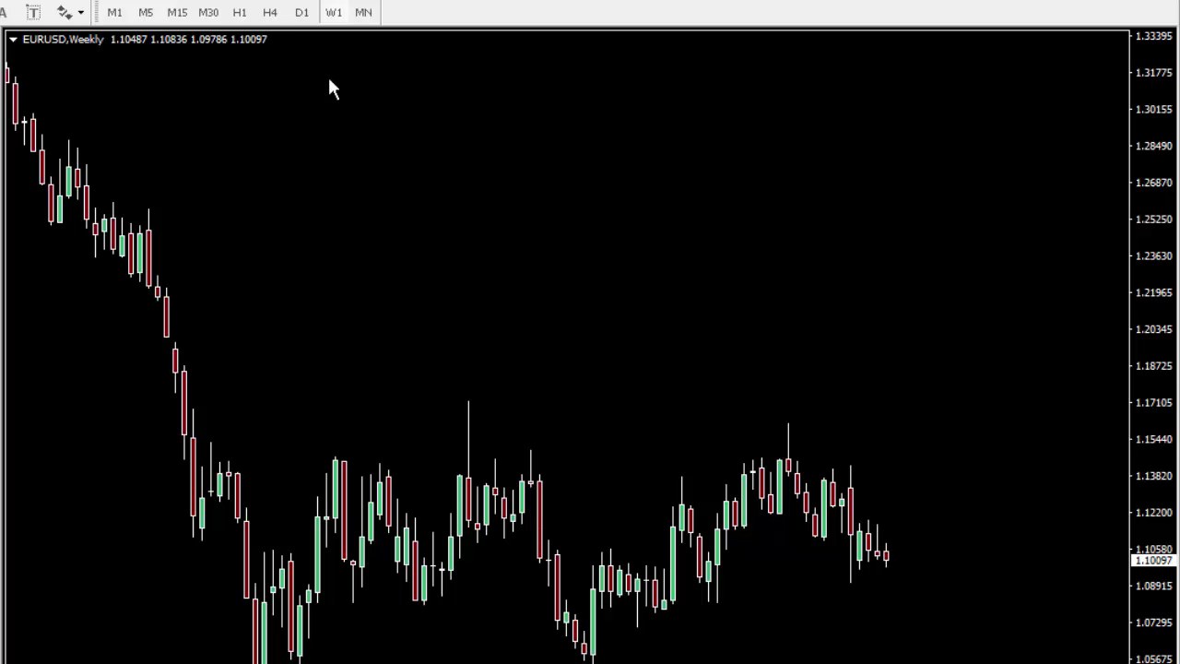
left_click(300, 19)
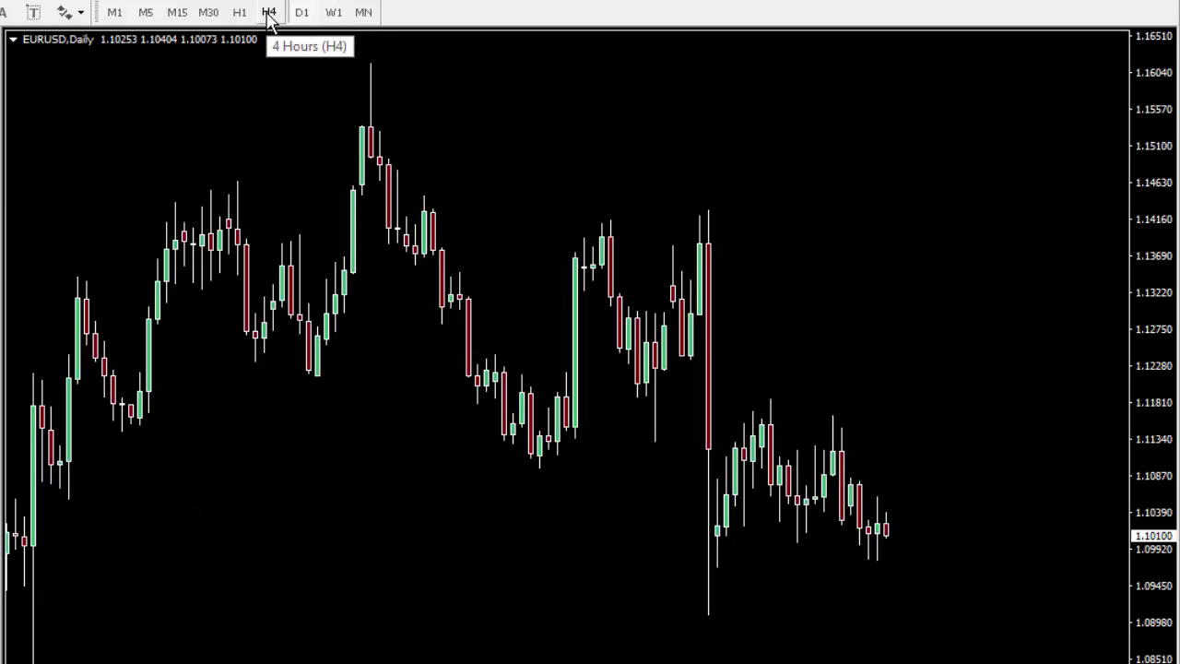
left_click(269, 15)
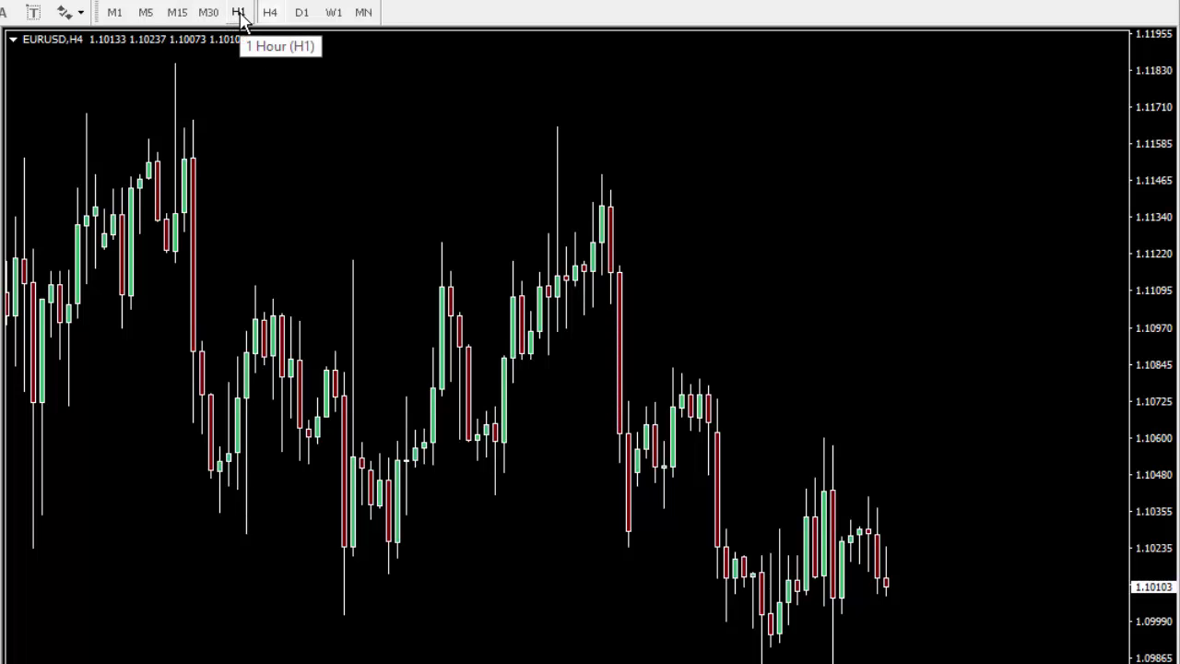
left_click(239, 13)
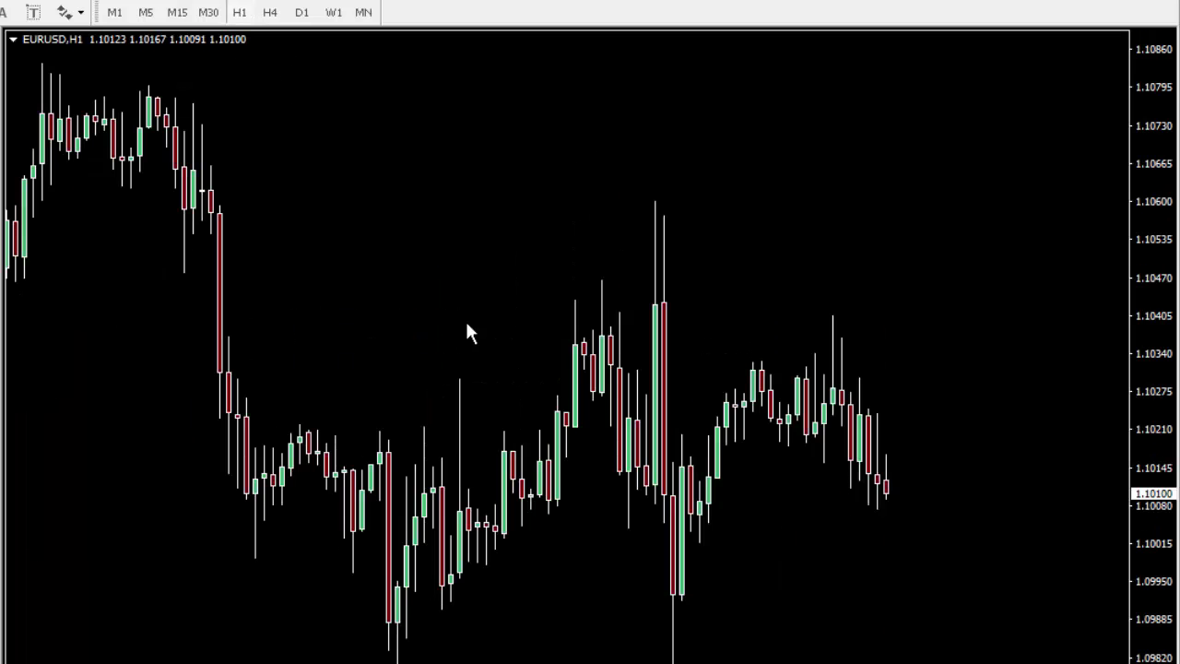
left_click(208, 12)
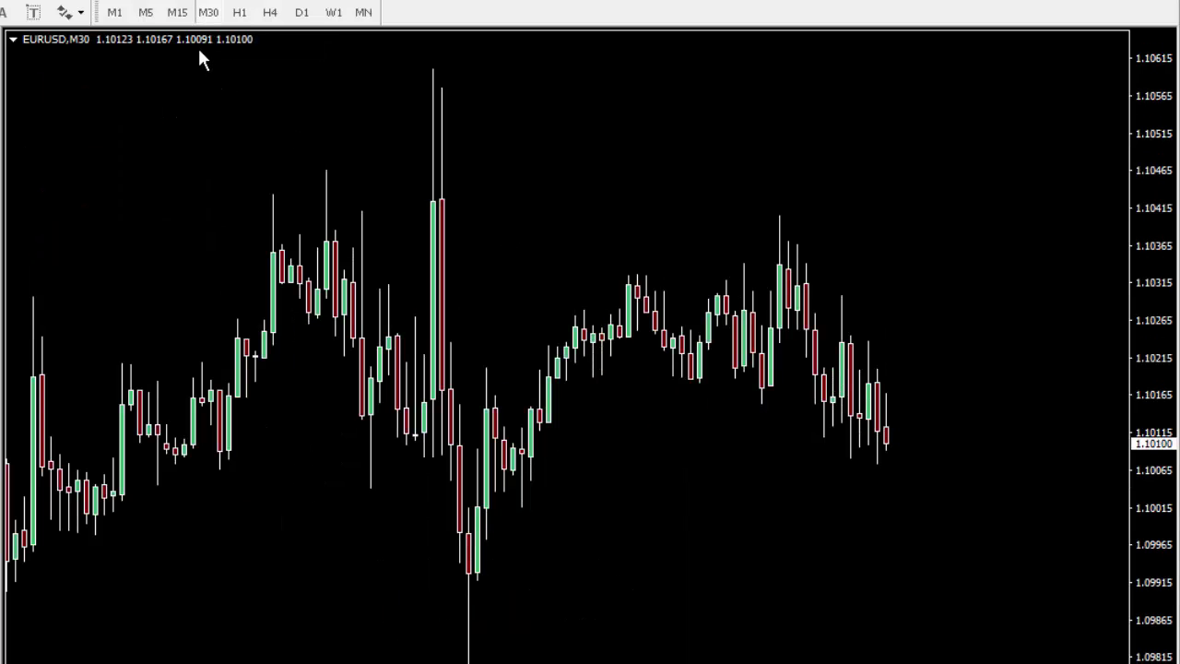
left_click(177, 13)
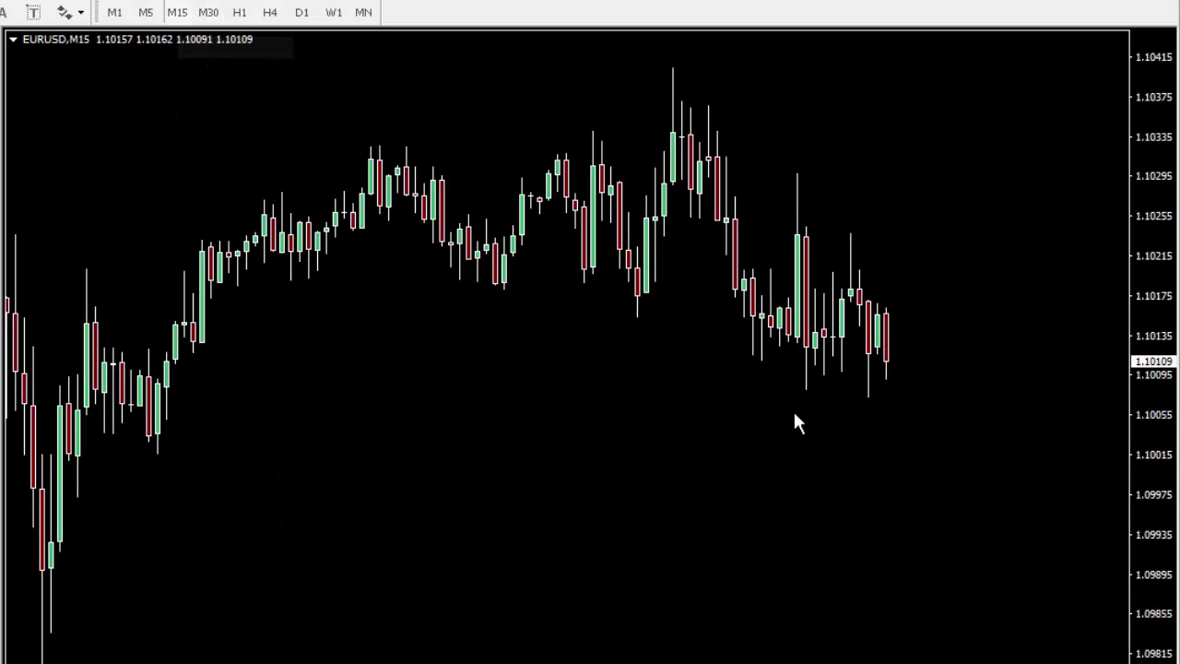
left_click(145, 12)
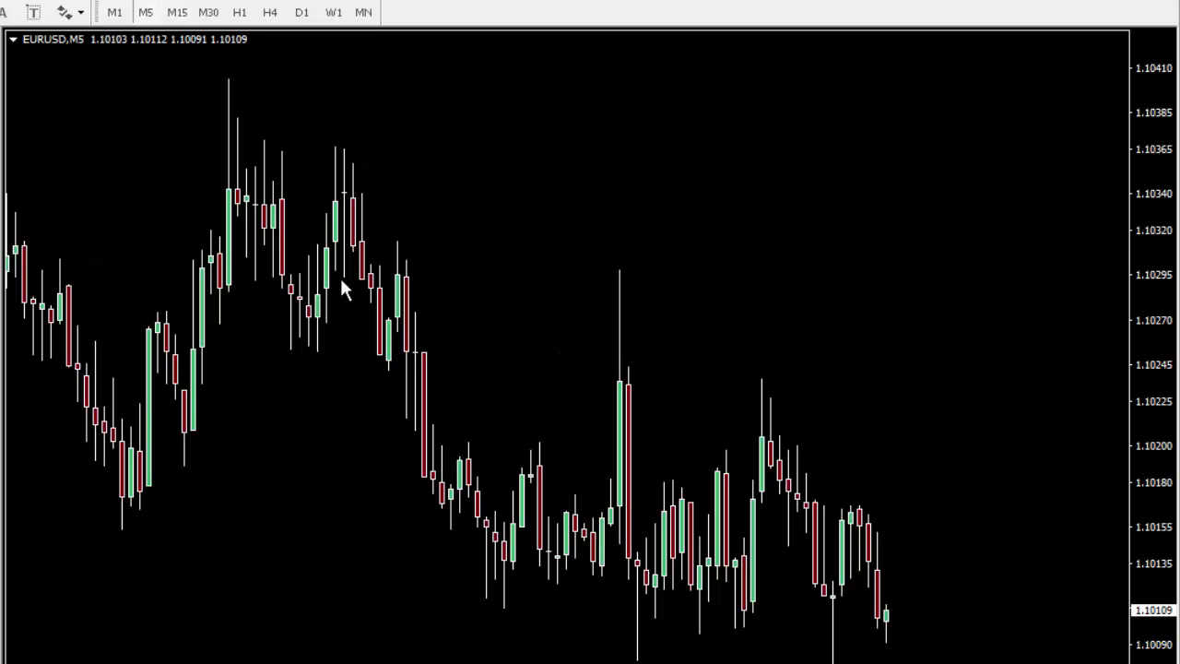
left_click(114, 12)
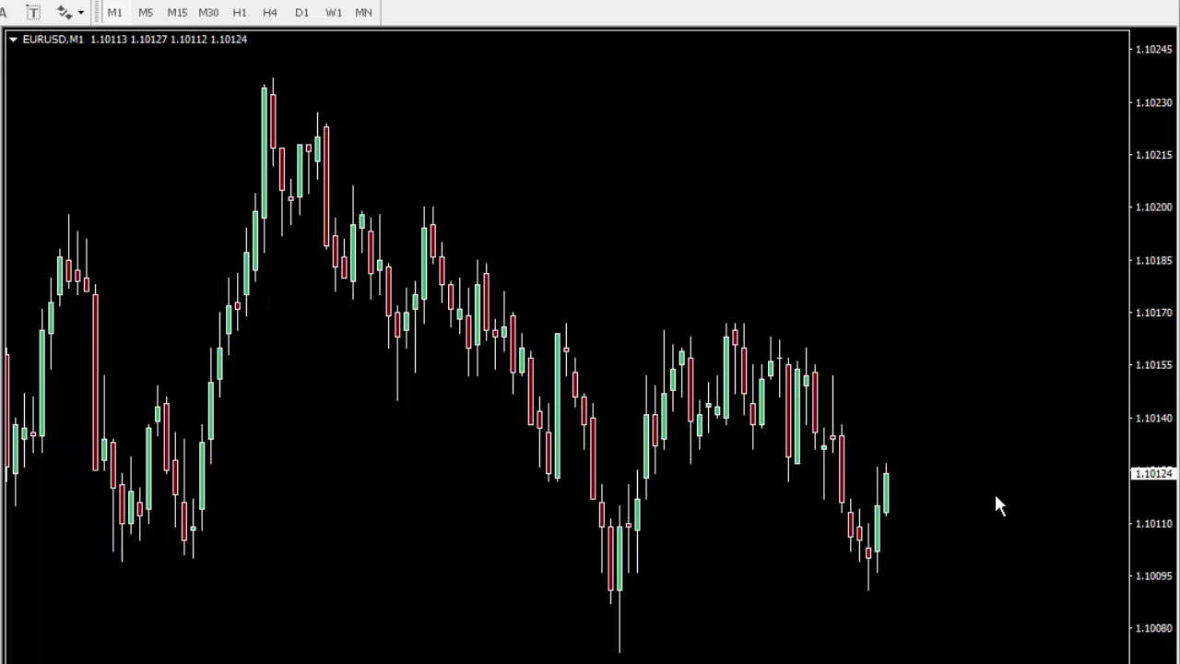
Return the chart to the monthly timeframe and apply the Hurst Cycles indicator with DLL imports allowed and the default input values.
left_click(363, 12)
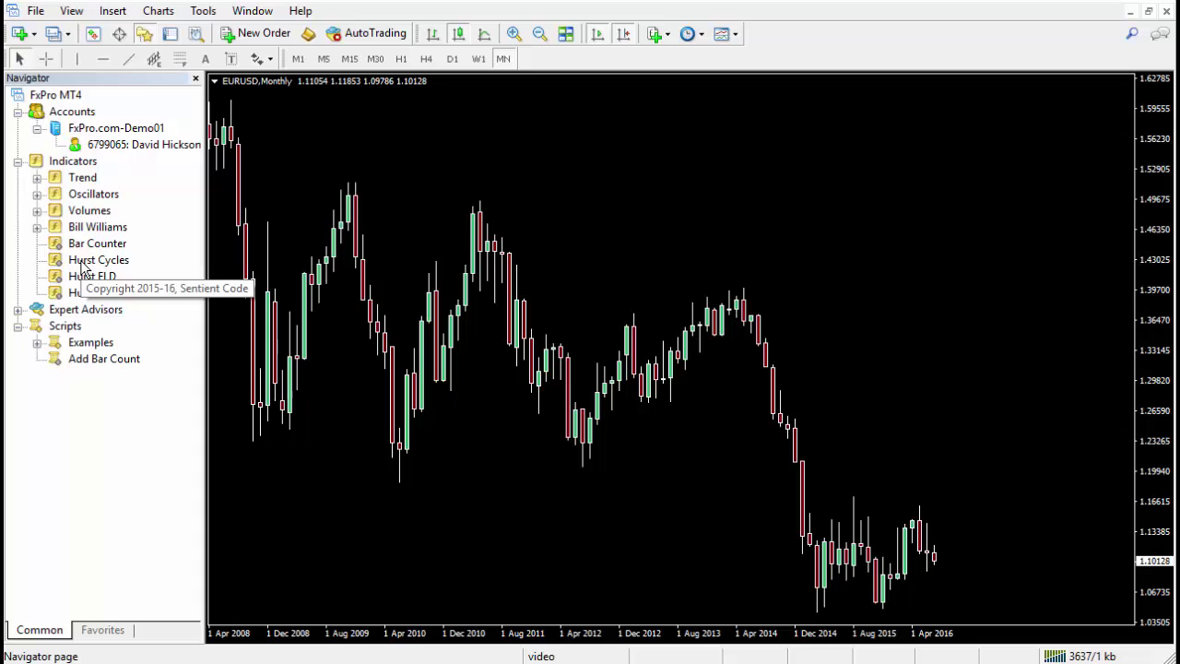
left_click_drag(81, 265, 419, 282)
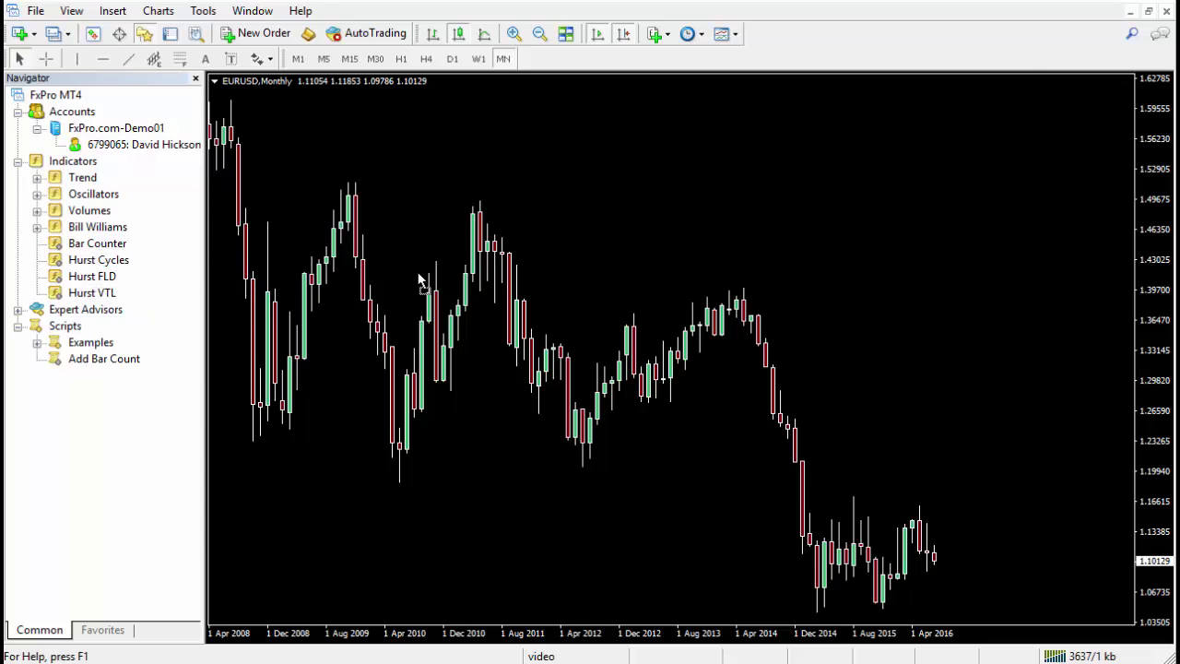
left_click_drag(419, 281, 419, 281)
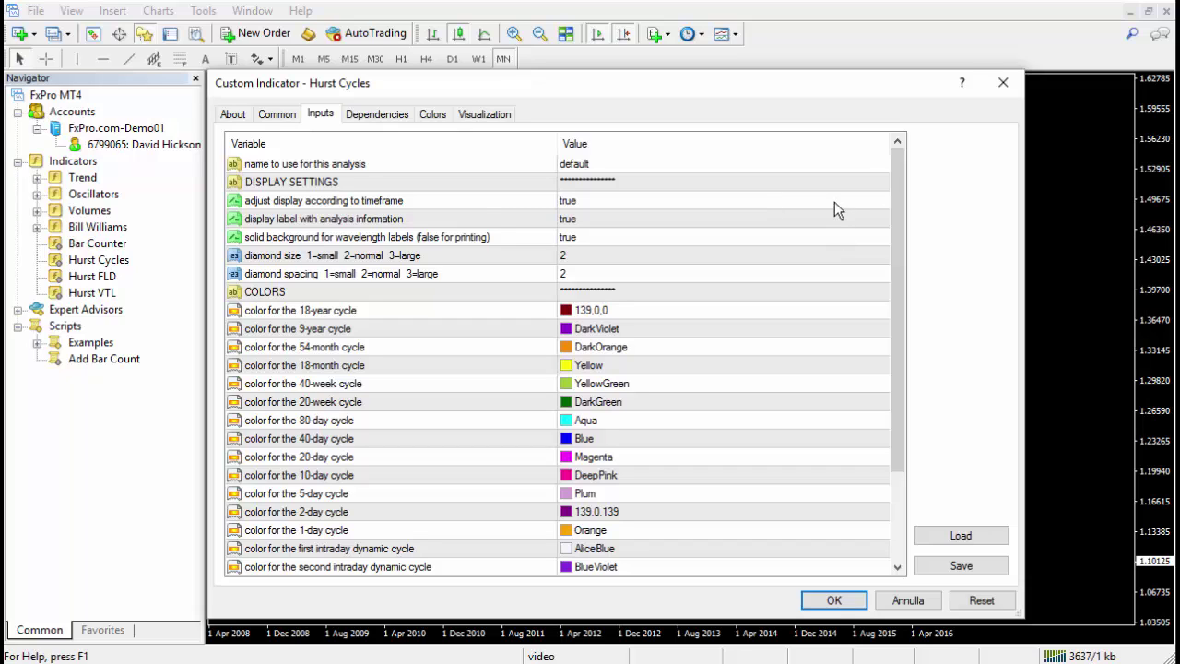
left_click(276, 117)
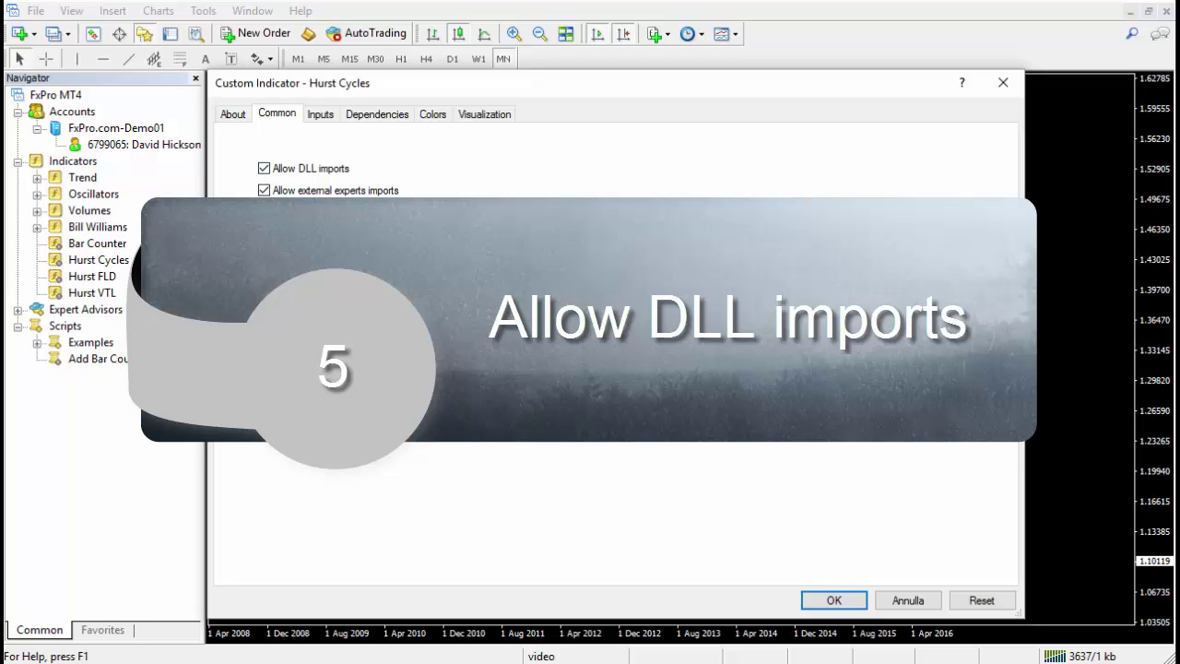
left_click(315, 118)
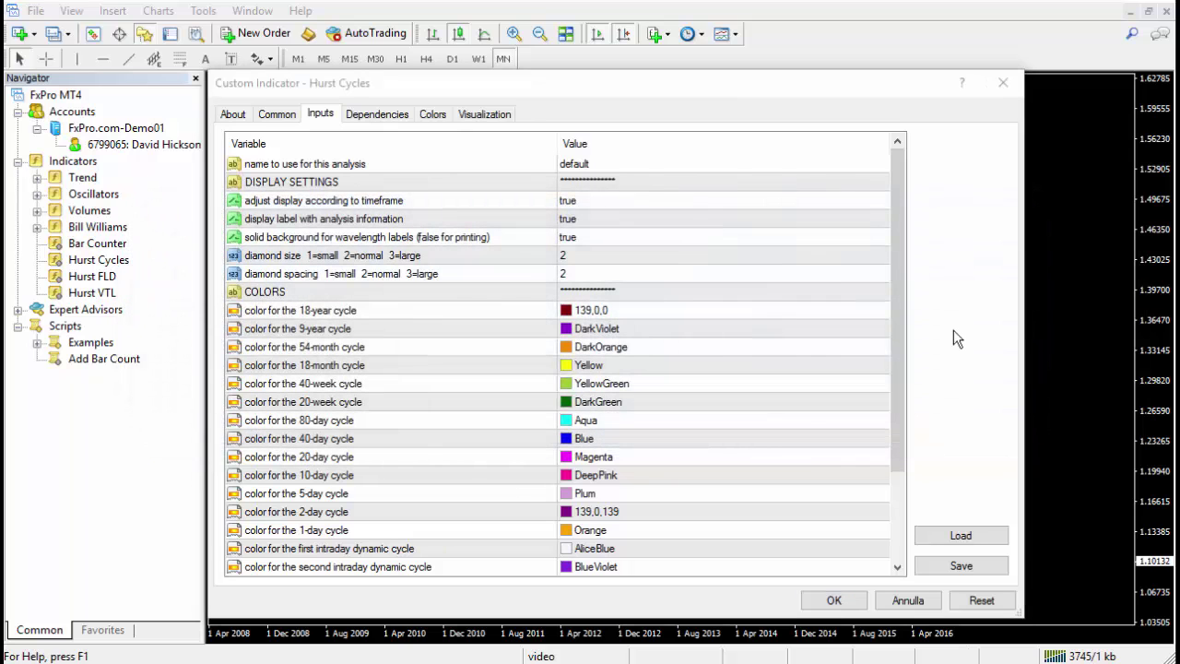
left_click(830, 599)
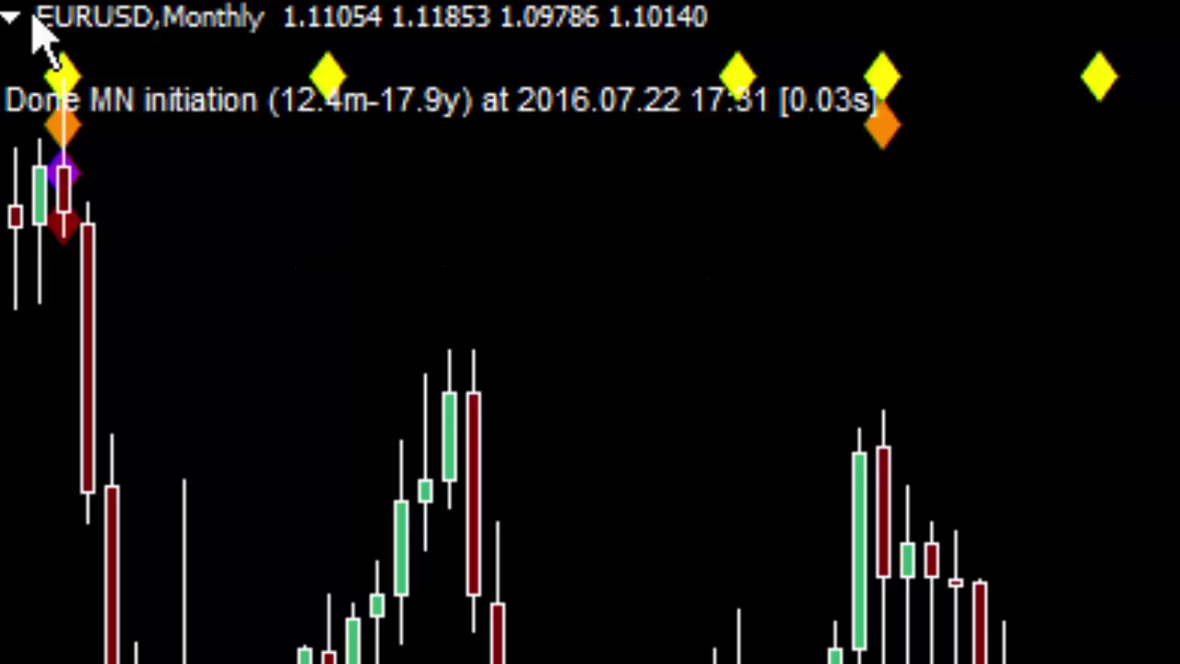
Run the Hurst Cycles analysis down from the monthly chart through the W1, D1, H4 and H1 timeframes.
left_click(106, 14)
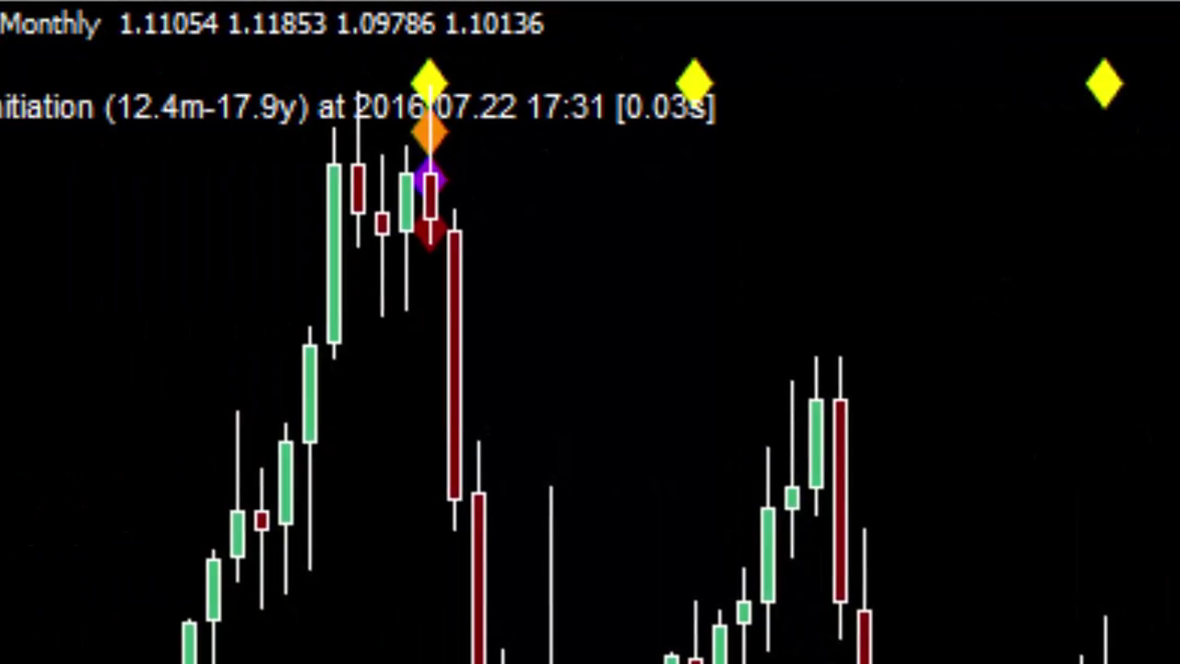
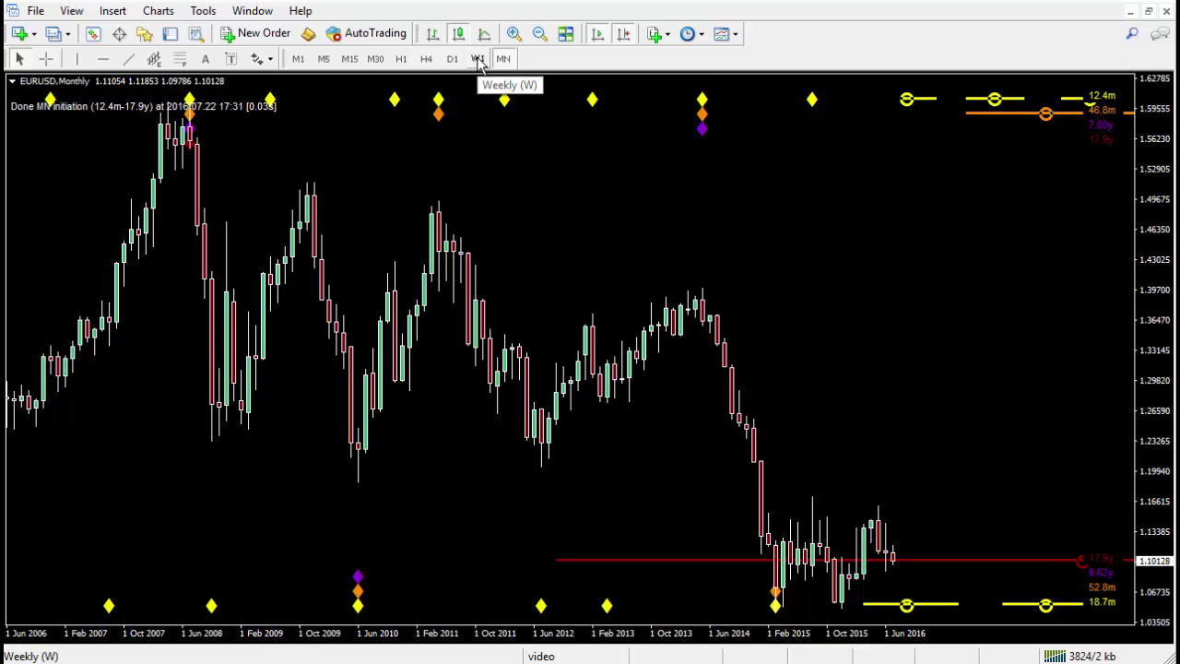
left_click(477, 59)
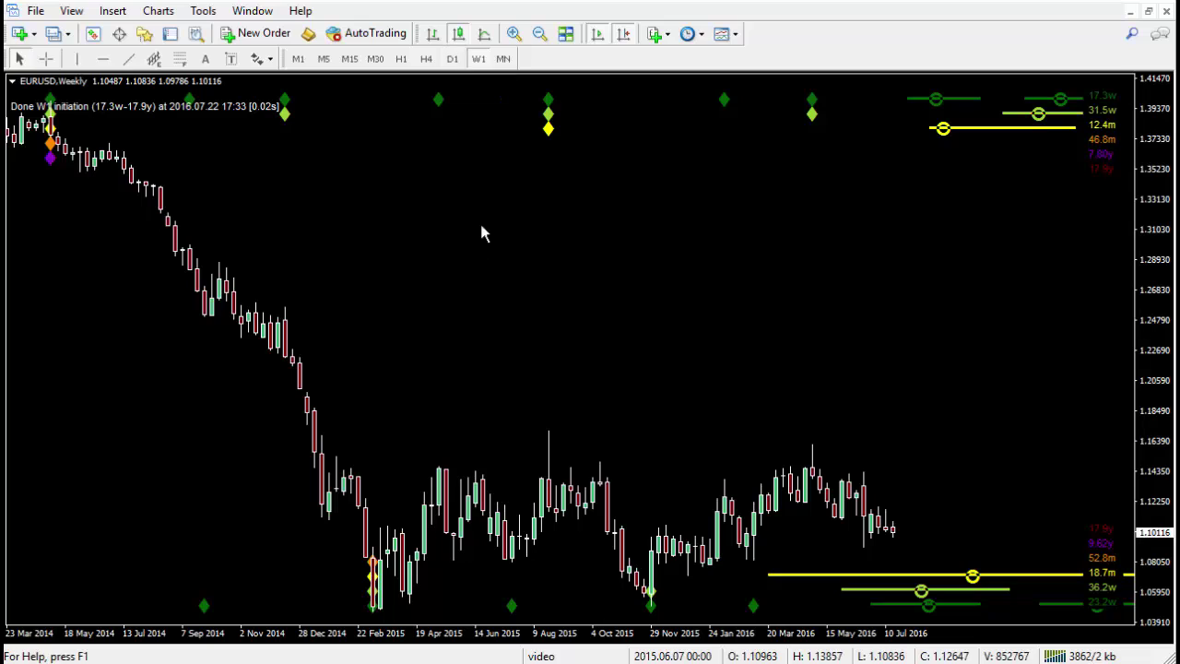
left_click(451, 61)
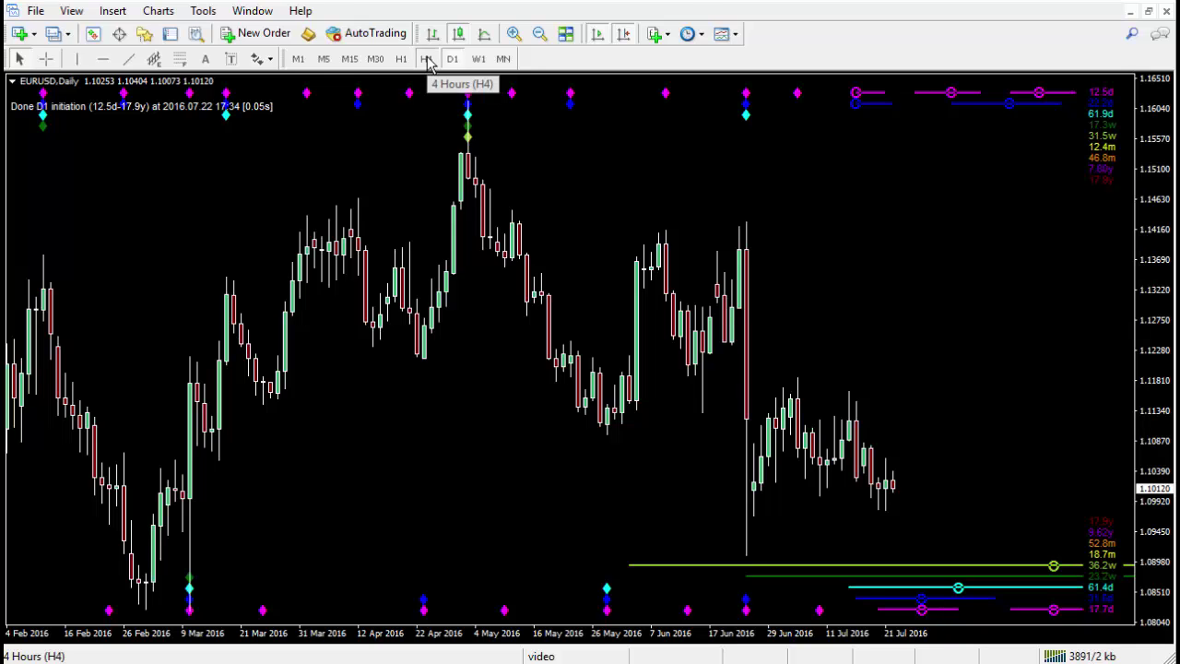
left_click(427, 59)
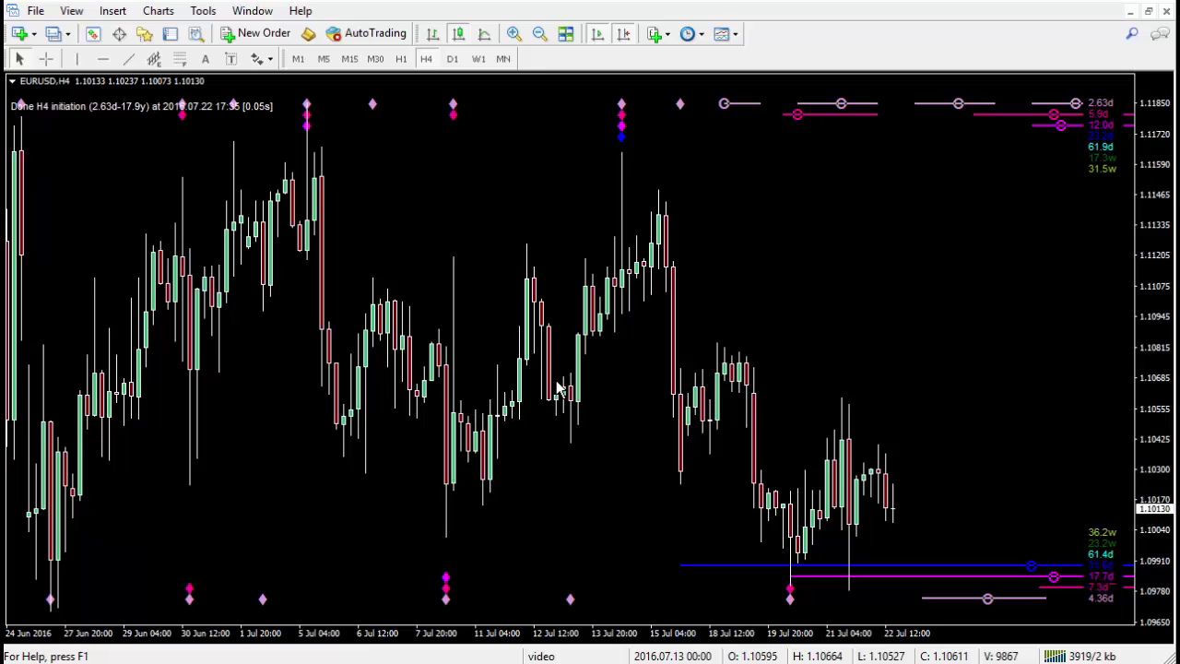
left_click(400, 59)
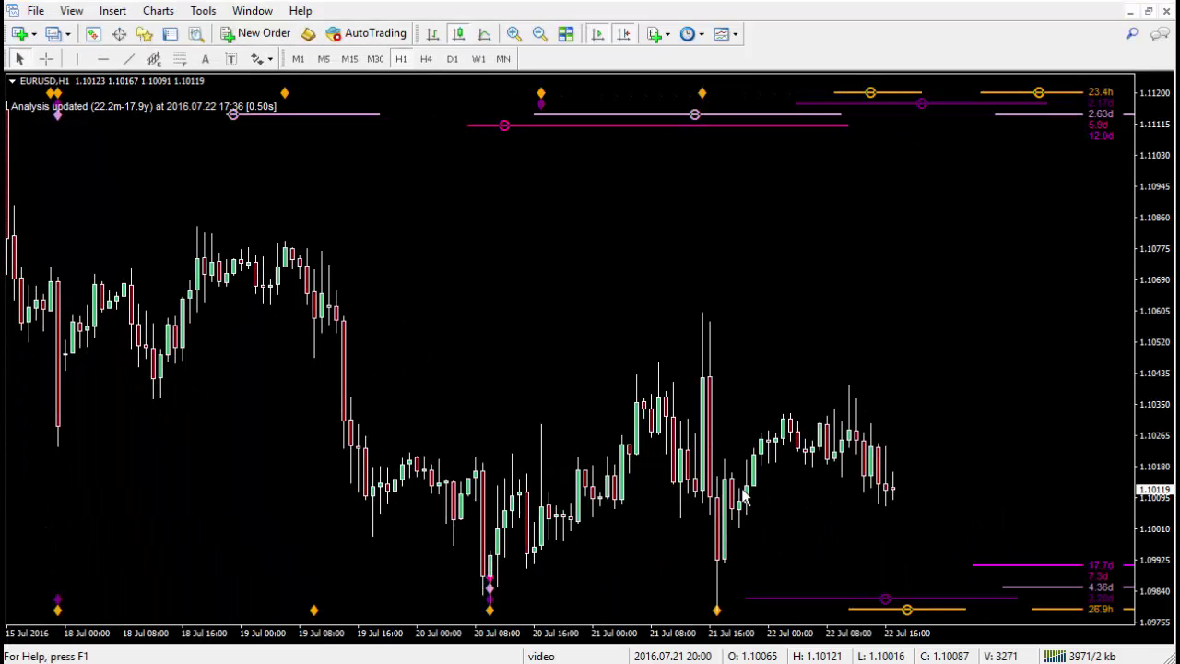
Examine the cycle diamonds and future projections on the M30, M15, M5 and M1 charts.
left_click(374, 59)
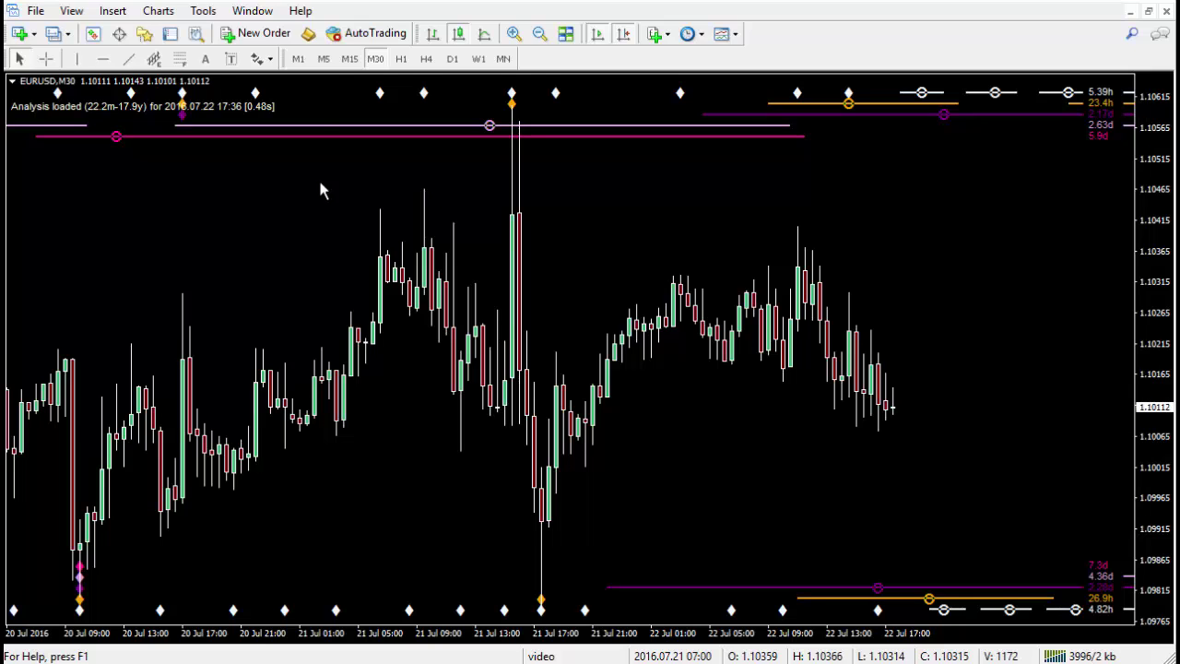
left_click(351, 66)
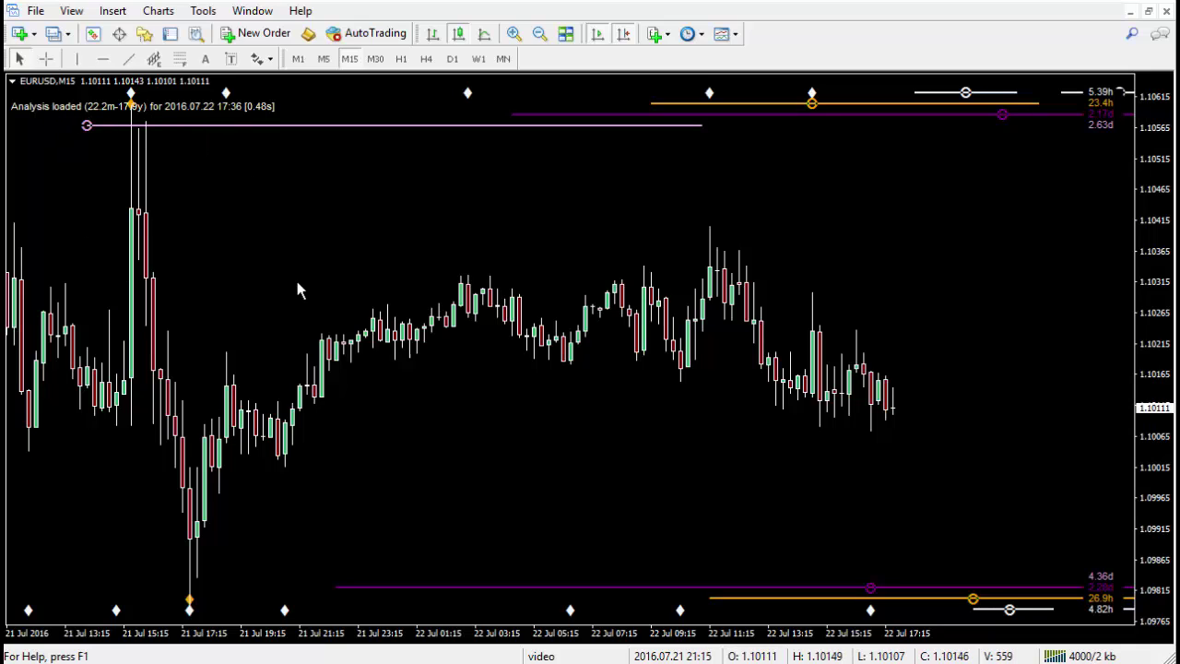
left_click(324, 59)
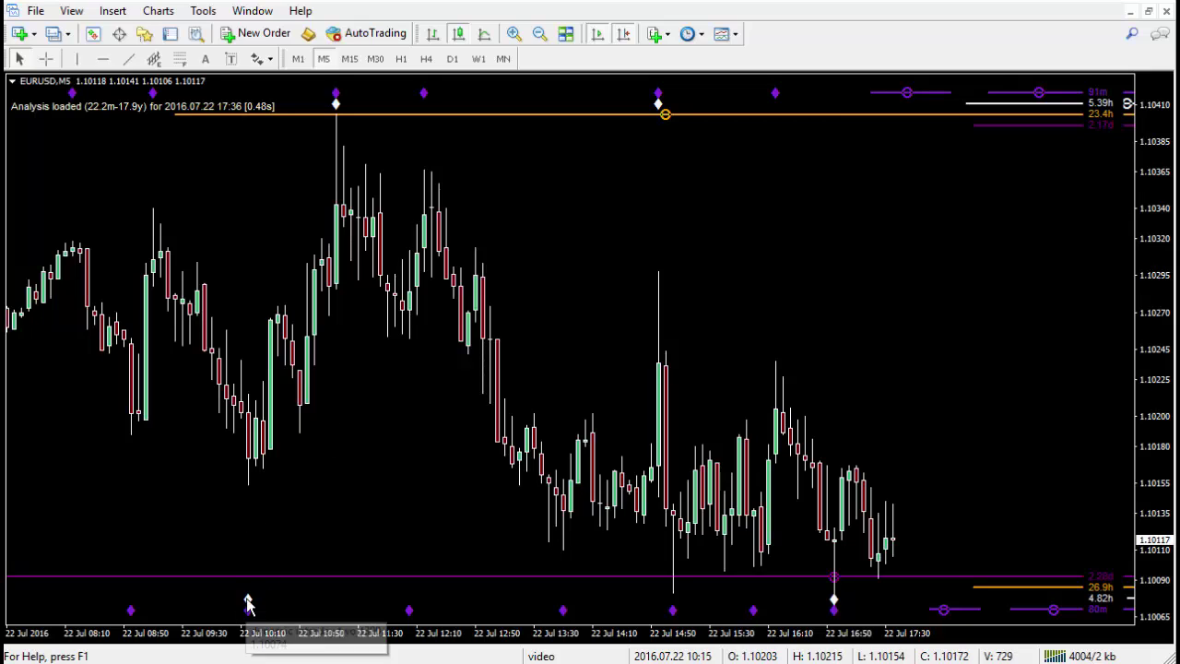
mouse_move(254, 600)
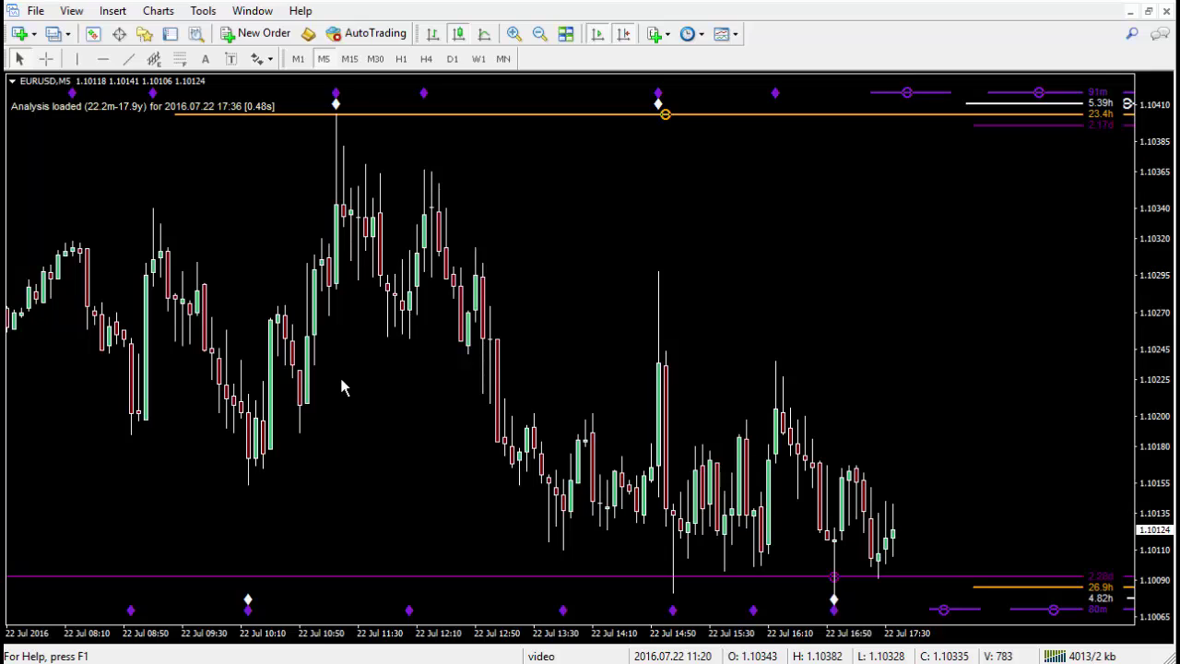
left_click(297, 58)
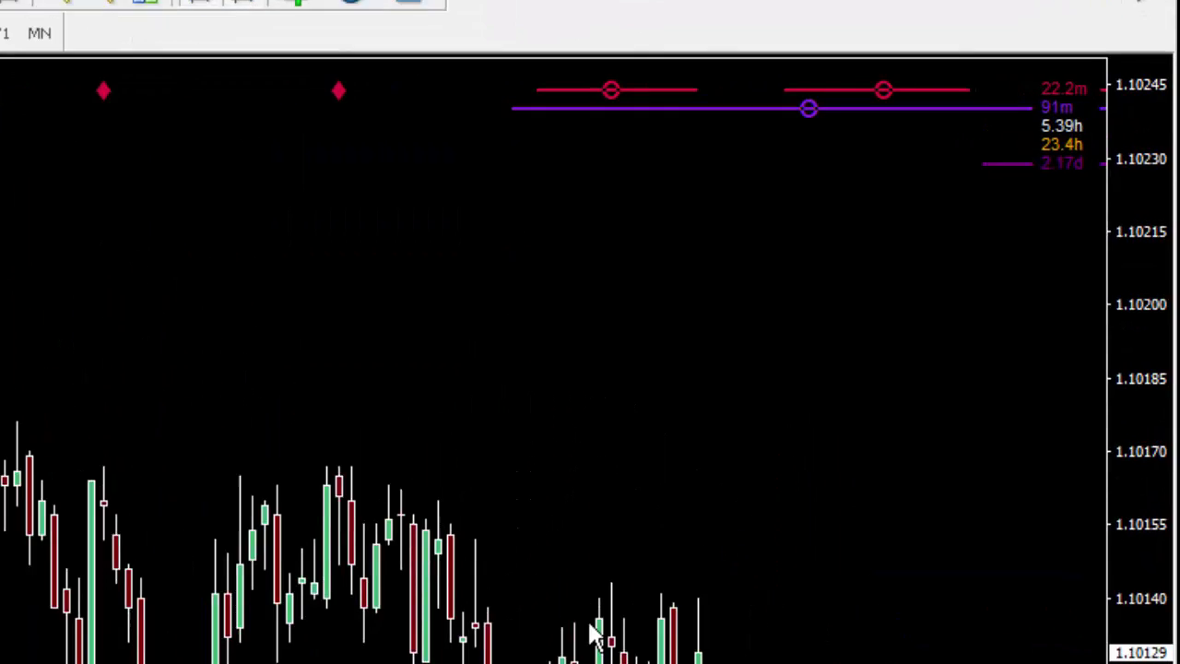
mouse_move(883, 159)
left_mouse_down()
mouse_move(990, 107)
mouse_move(997, 154)
left_mouse_up()
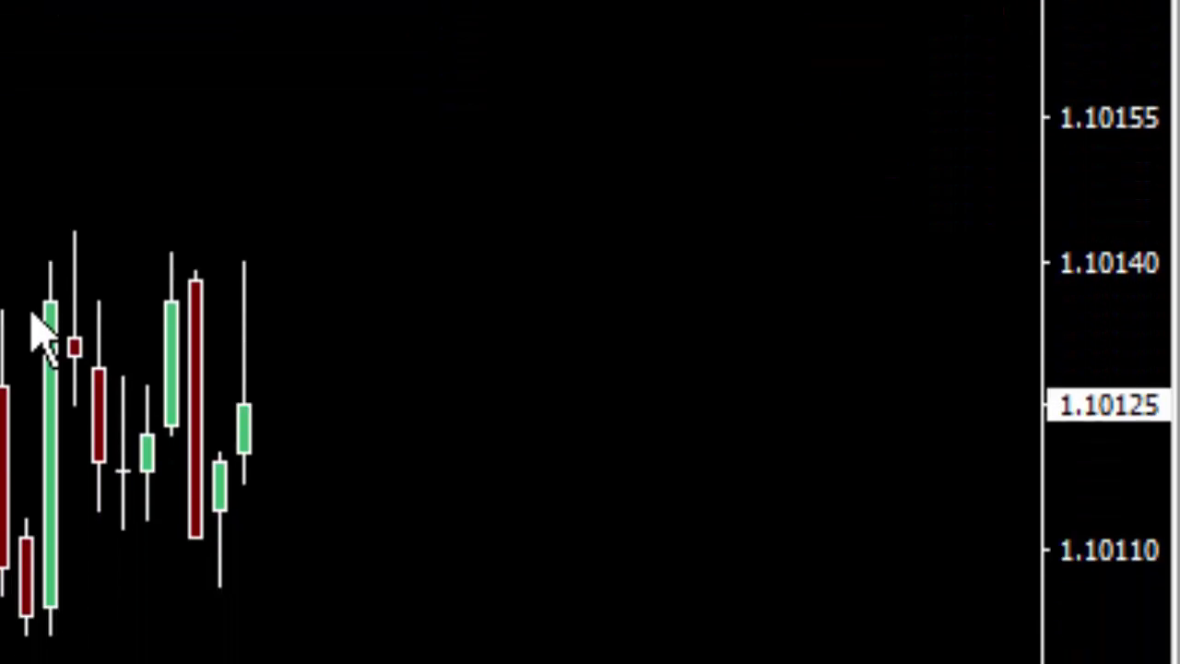
mouse_move(593, 371)
left_mouse_down()
mouse_move(750, 434)
mouse_move(834, 483)
left_mouse_up()
mouse_move(790, 382)
left_mouse_down()
mouse_move(814, 521)
mouse_move(726, 532)
left_mouse_up()
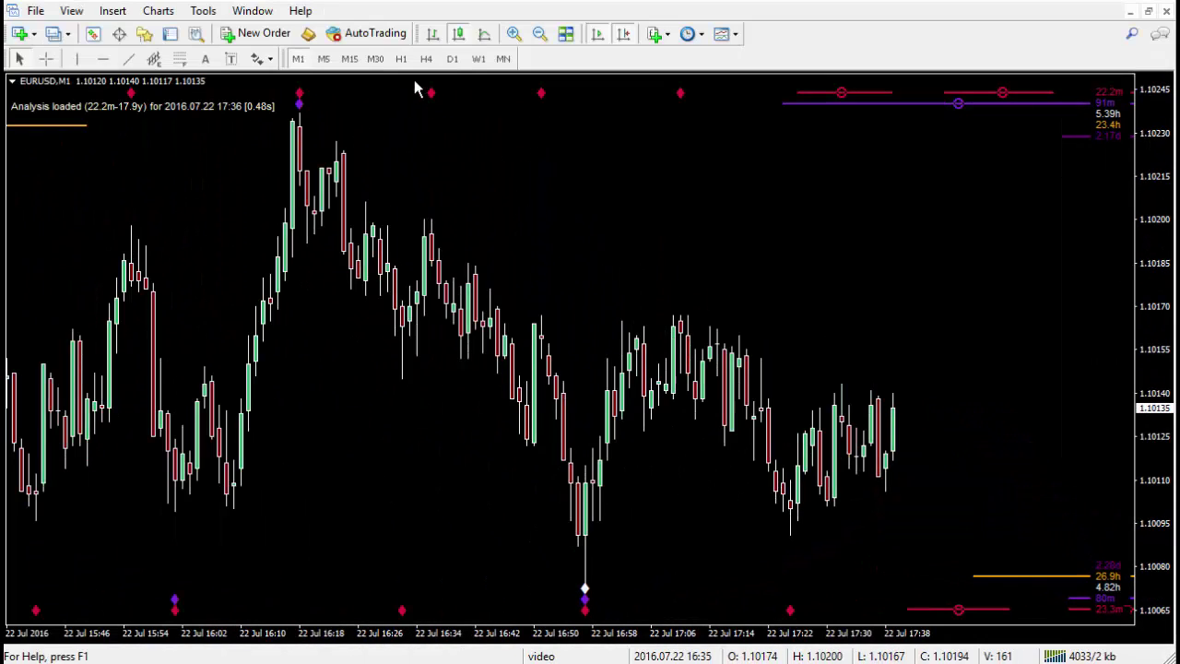
Show the H1 chart and use the crosshair to check where the projected 2.63d peak circle falls.
left_click(401, 61)
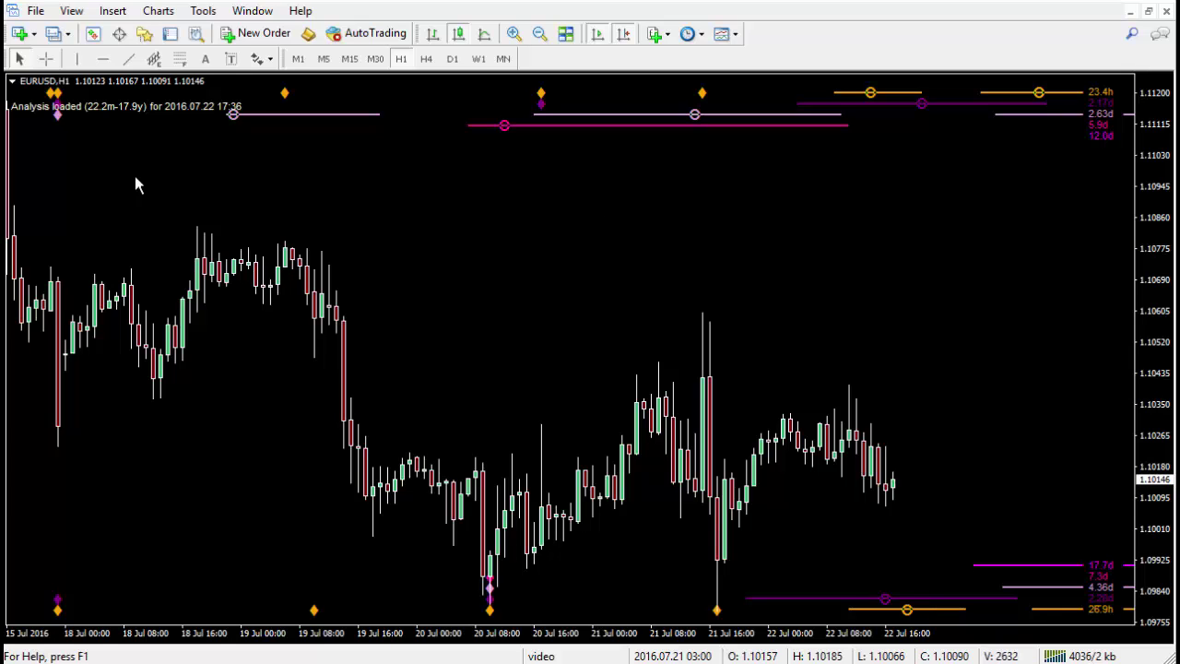
left_click(45, 58)
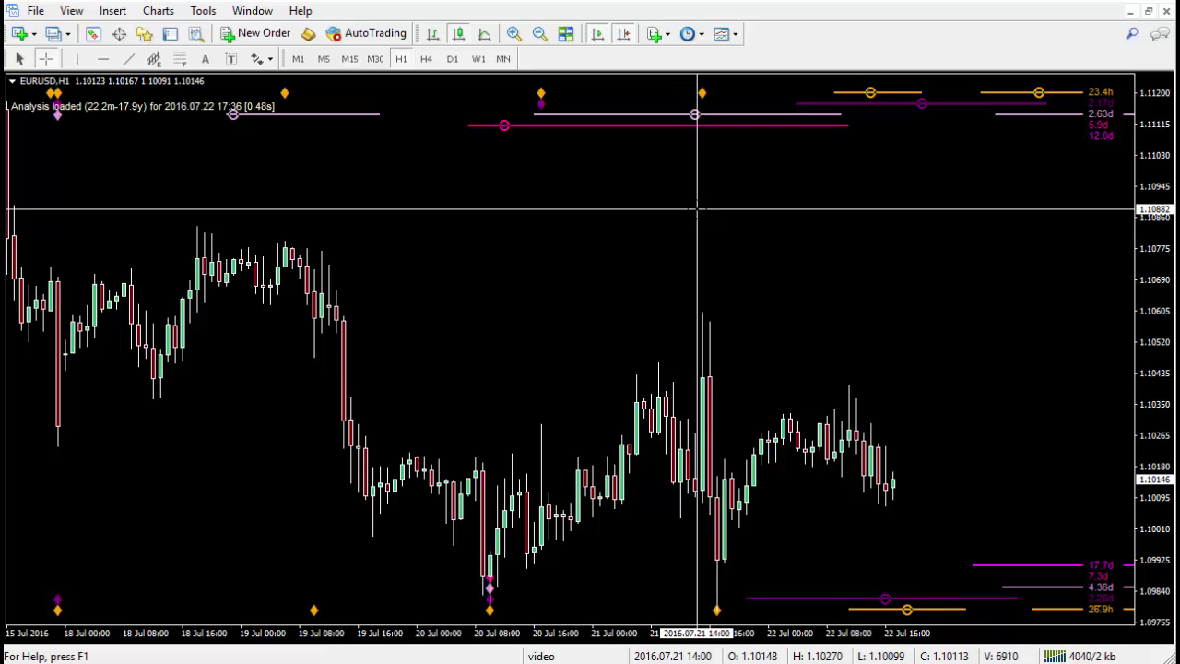
left_click(429, 215)
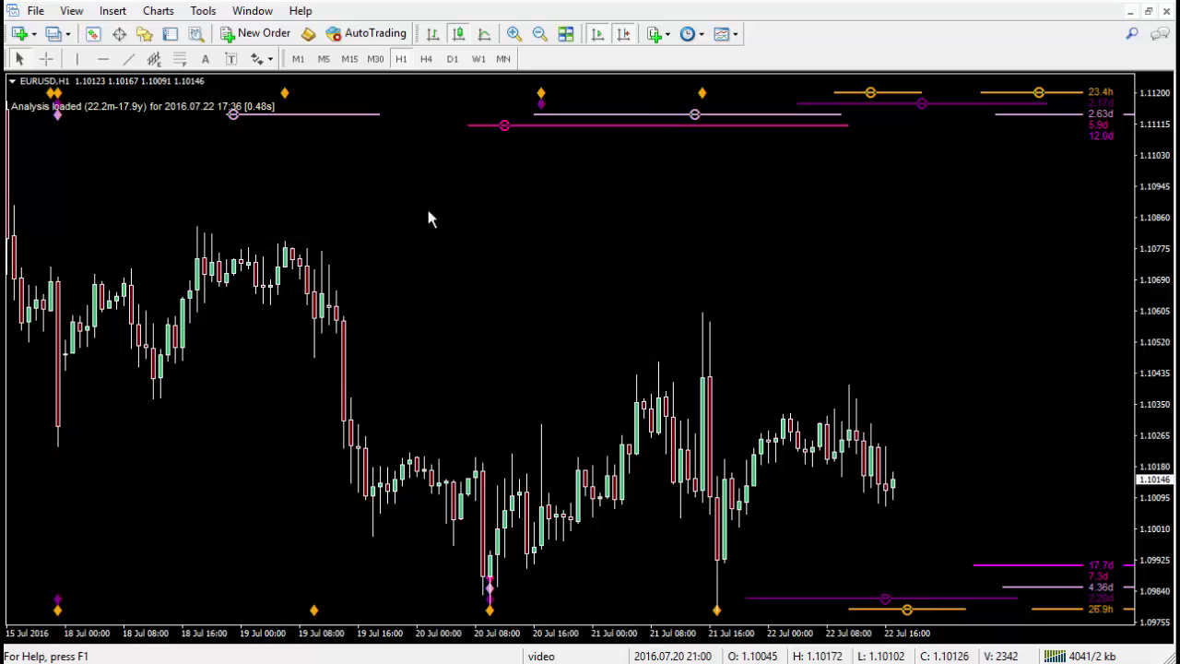
Show the M30 chart and use the crosshair to compare the projected 2.63d peak circle with the nearby price spike.
left_click(374, 59)
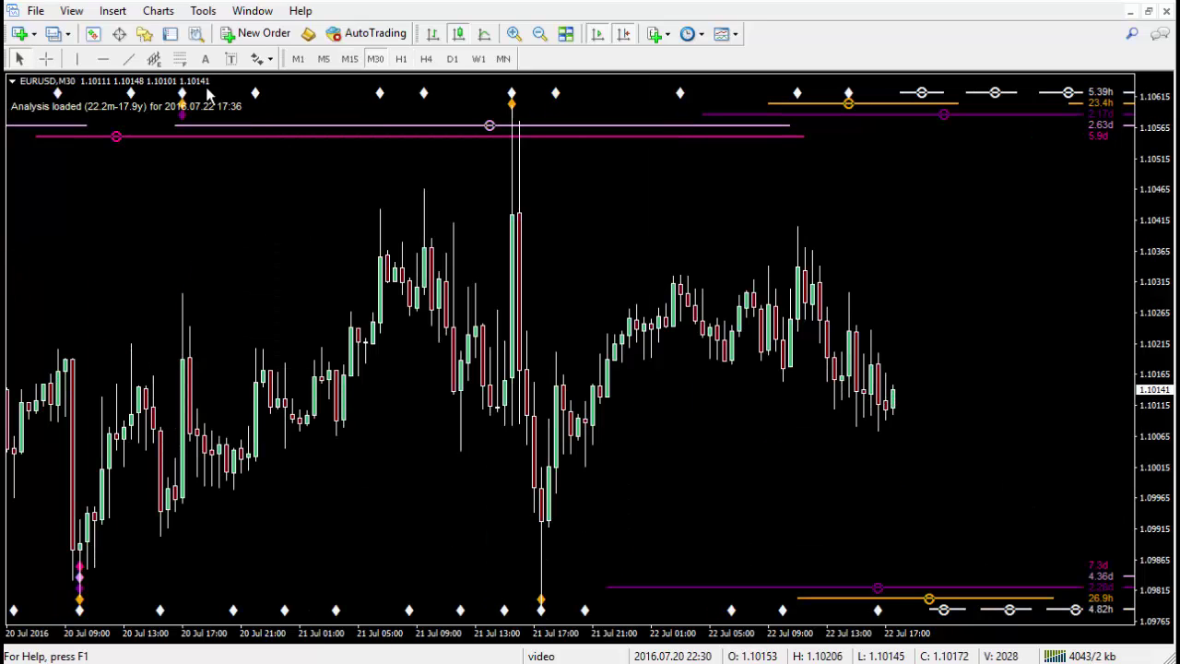
left_click(46, 58)
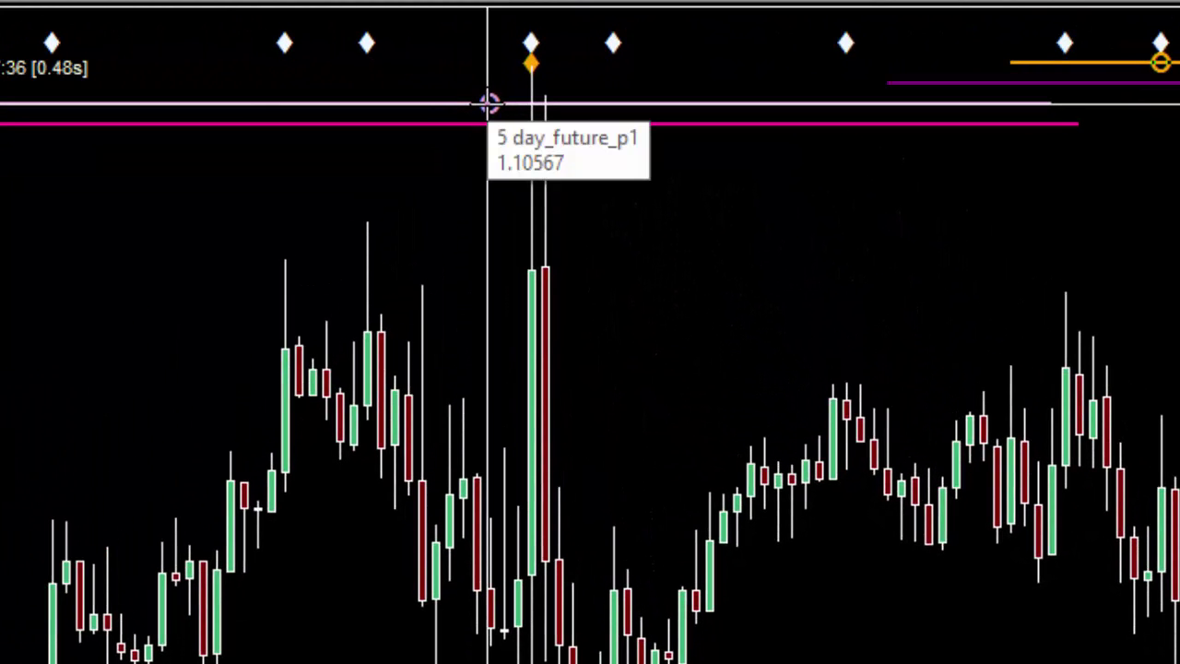
mouse_move(488, 101)
left_mouse_down()
mouse_move(533, 111)
mouse_move(531, 125)
left_mouse_up()
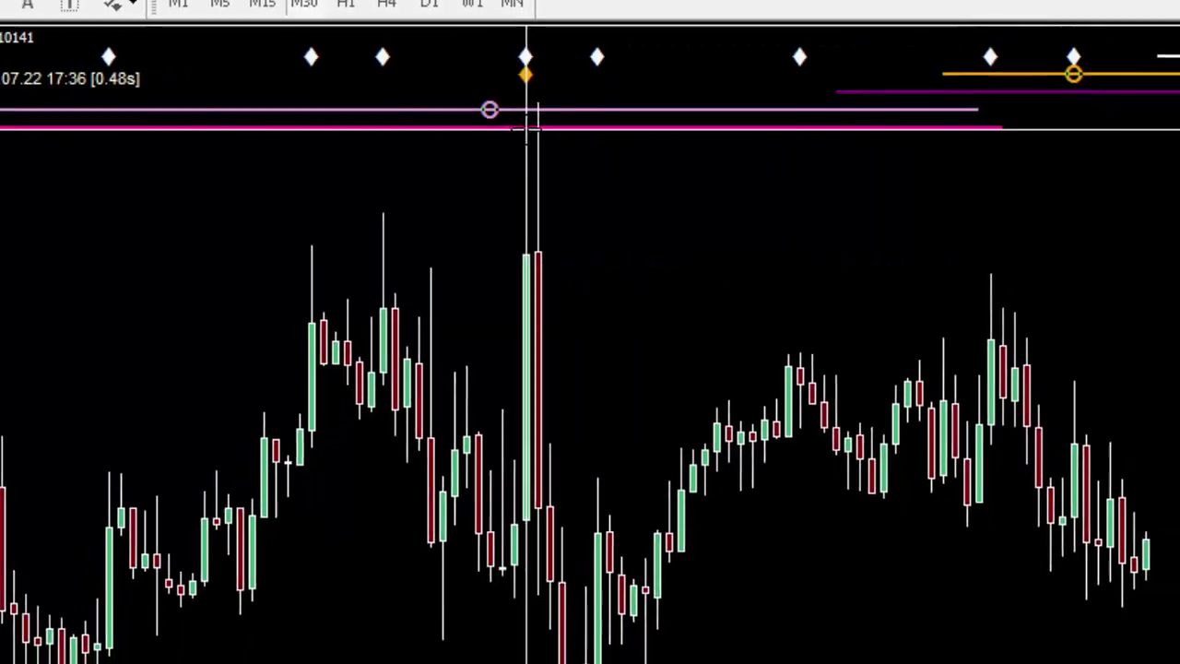
left_click(488, 160)
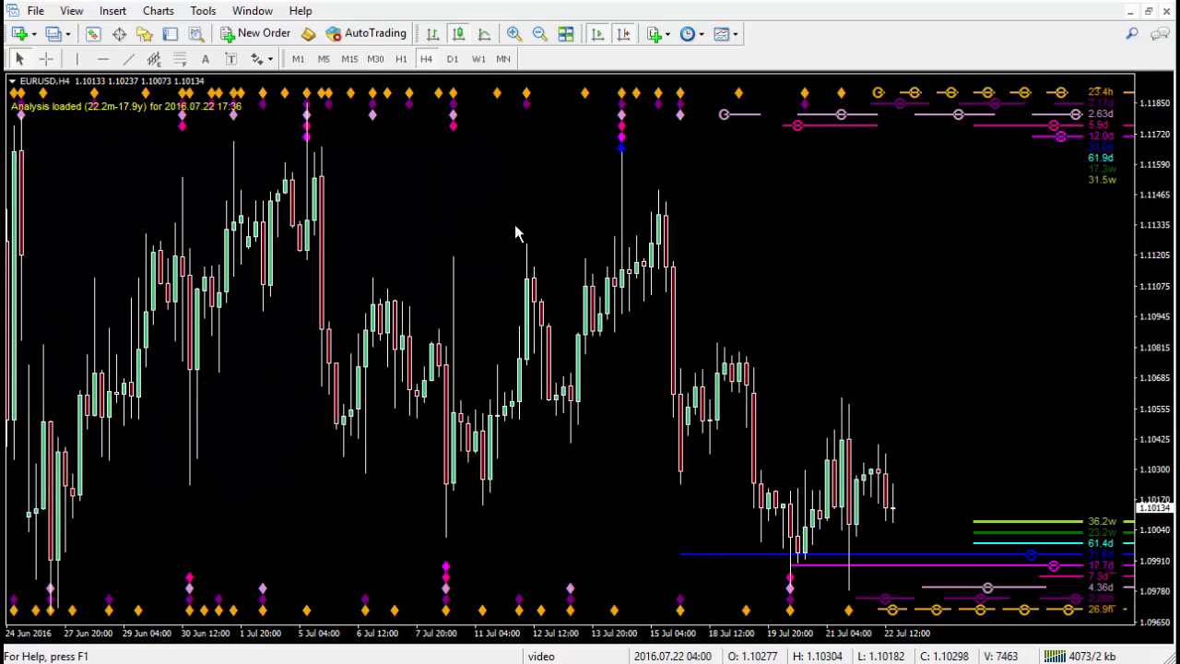
Step the EURUSD chart down from H4 through H1 to M5 and examine the projected cycle peaks and troughs.
left_click(514, 35)
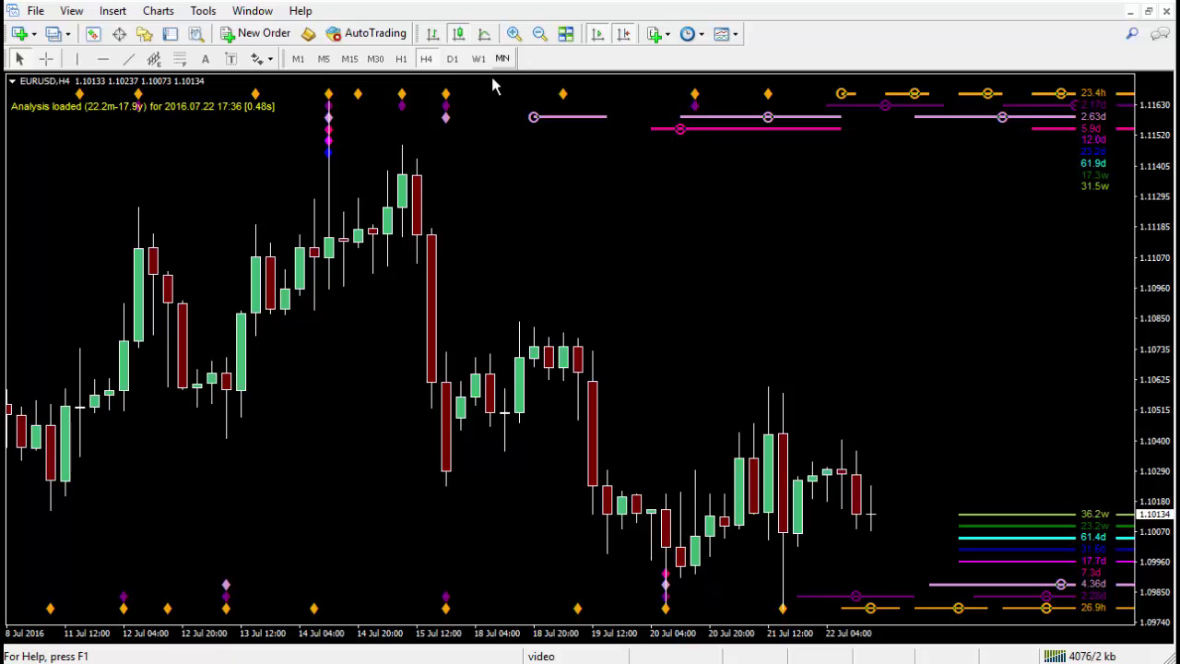
left_click(400, 59)
mouse_move(649, 293)
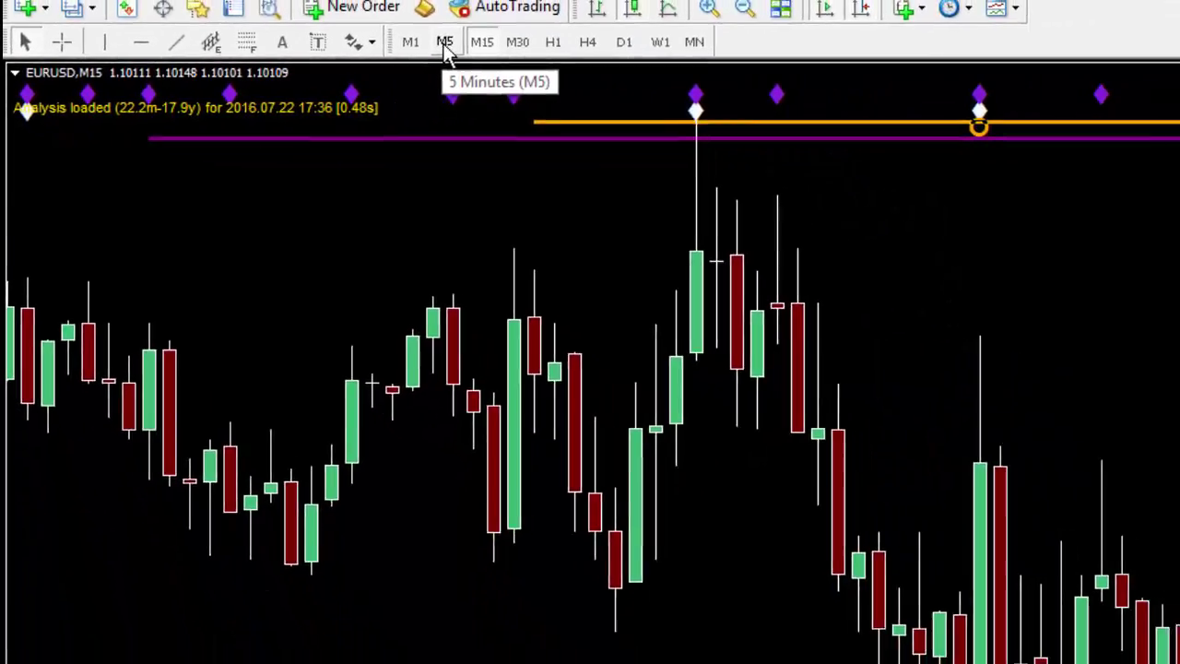
left_click(322, 59)
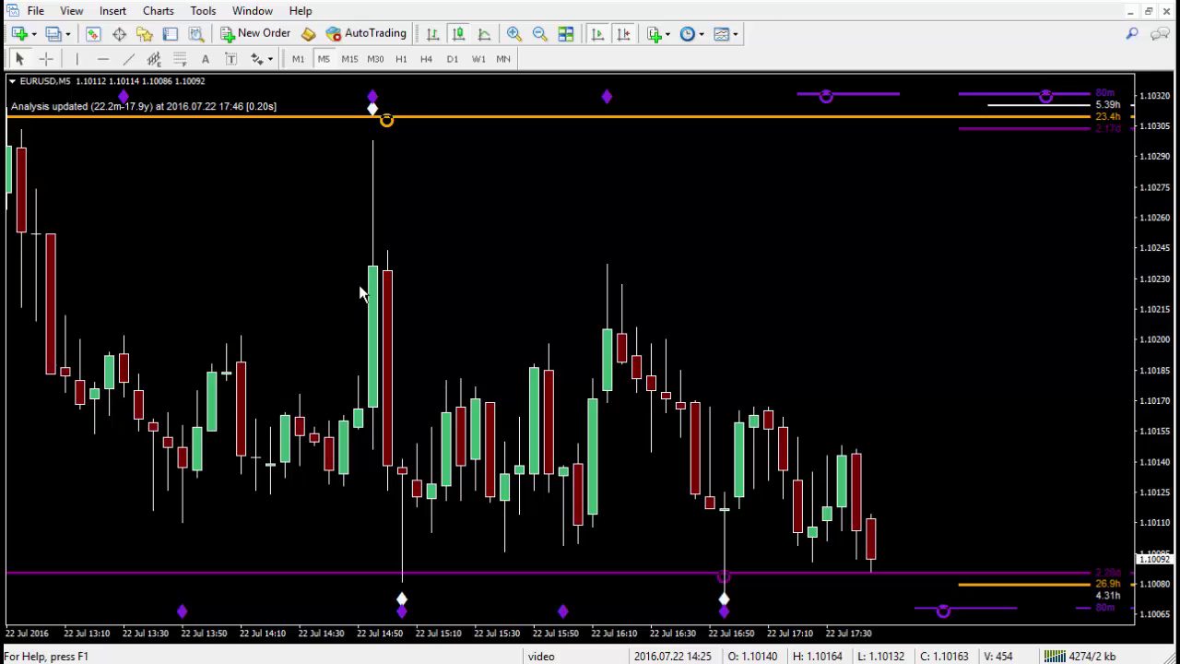
Open a second EURUSD chart and apply the saved template that loads the Hurst cycle analysis.
left_click(20, 33)
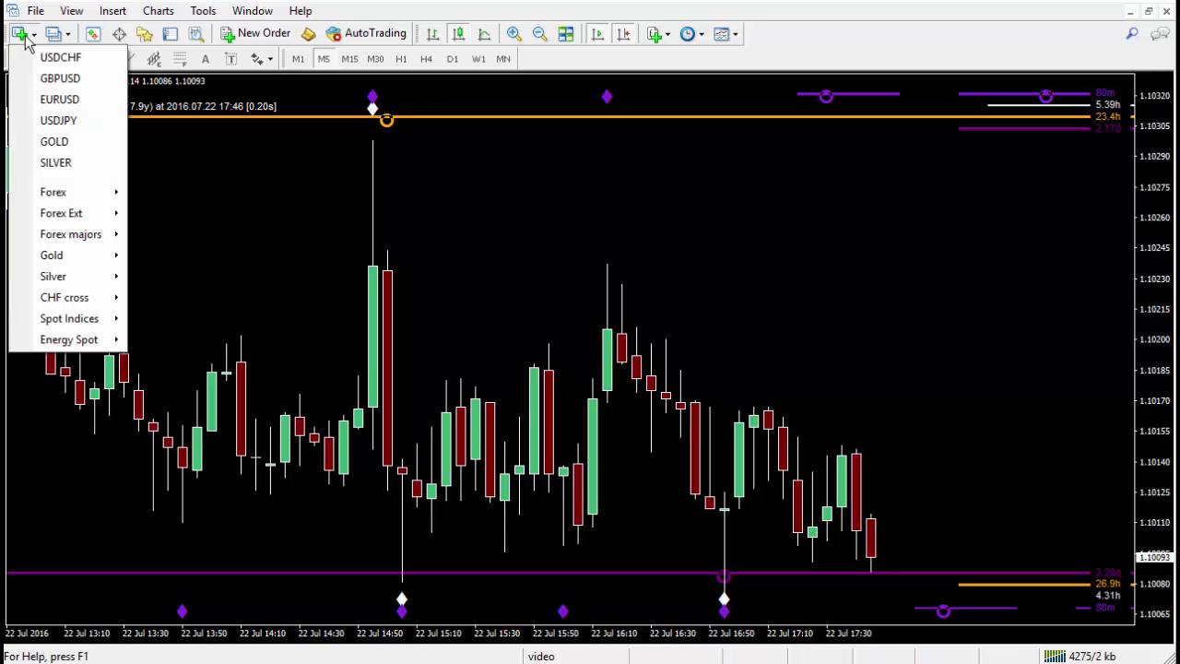
left_click(57, 102)
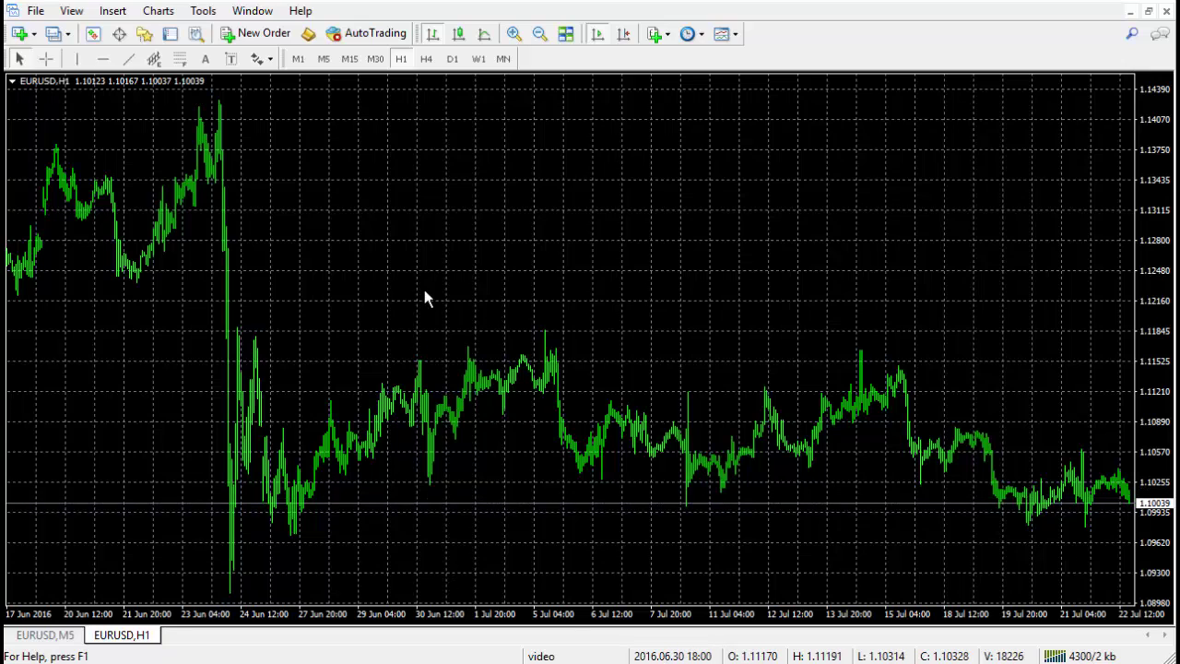
right_click(398, 238)
mouse_move(454, 372)
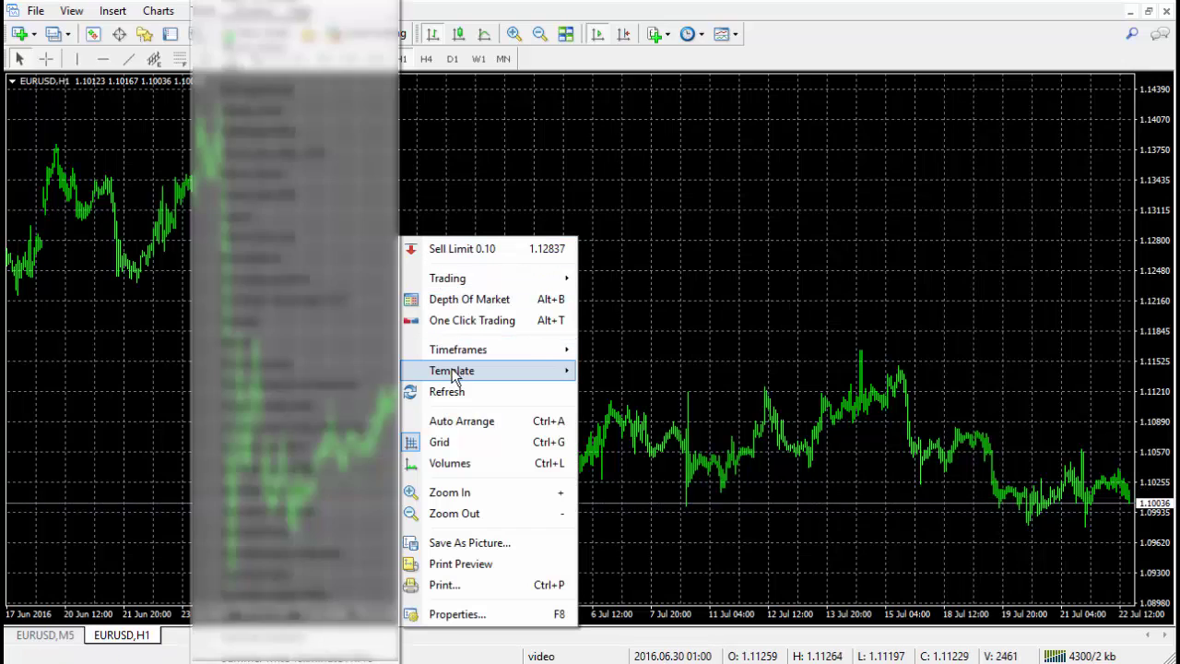
left_click(267, 195)
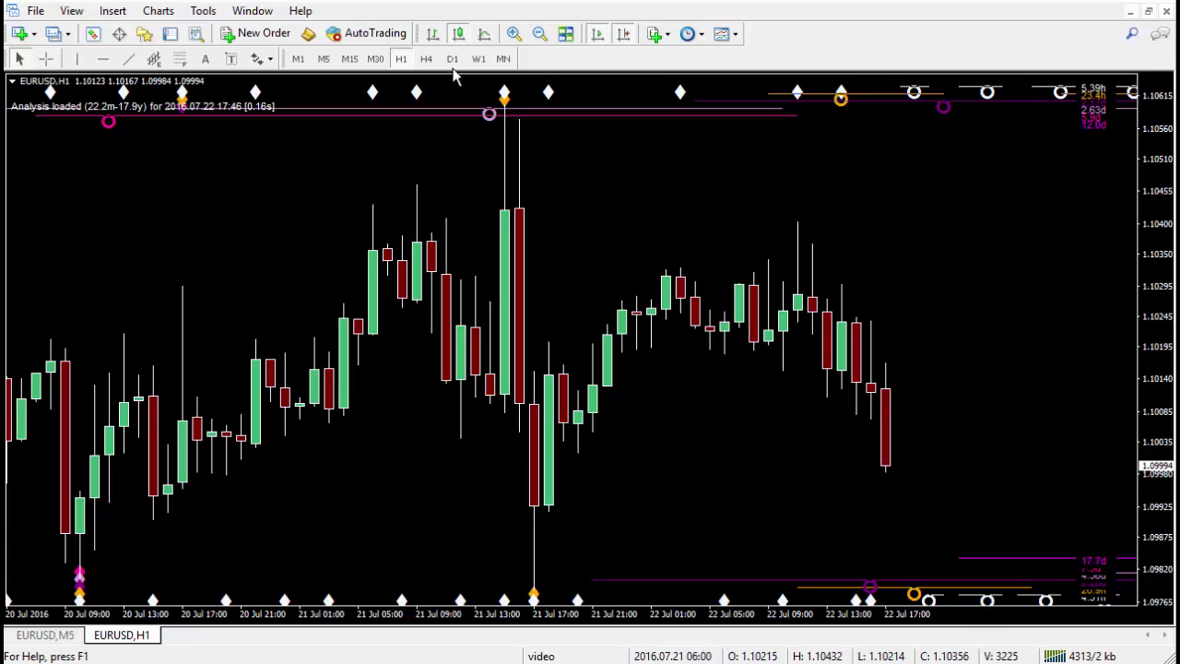
Check the loaded cycle analysis on the new EURUSD chart in the H1, H4 and M30 timeframes.
left_click(540, 33)
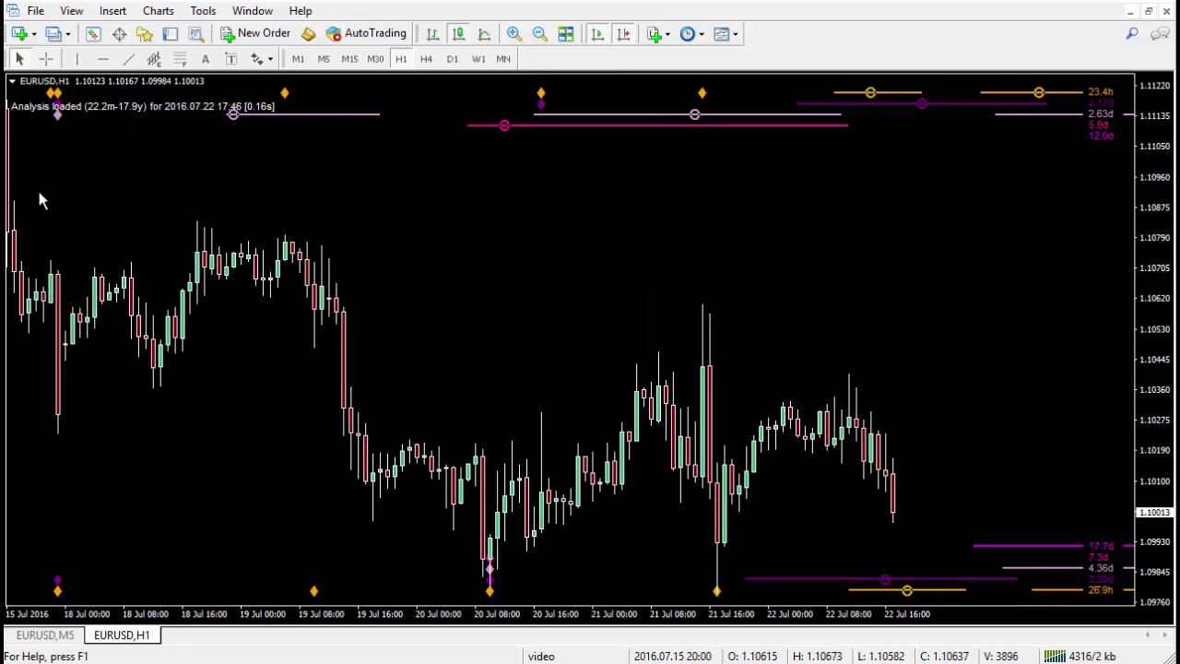
left_click(423, 59)
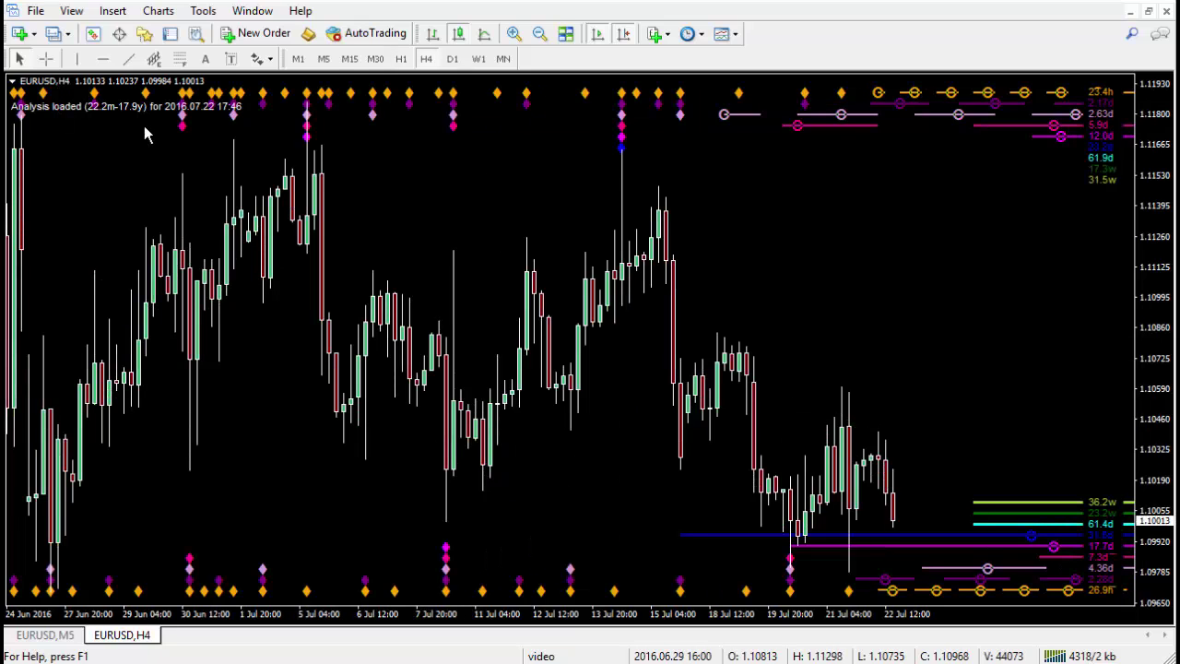
left_click(375, 58)
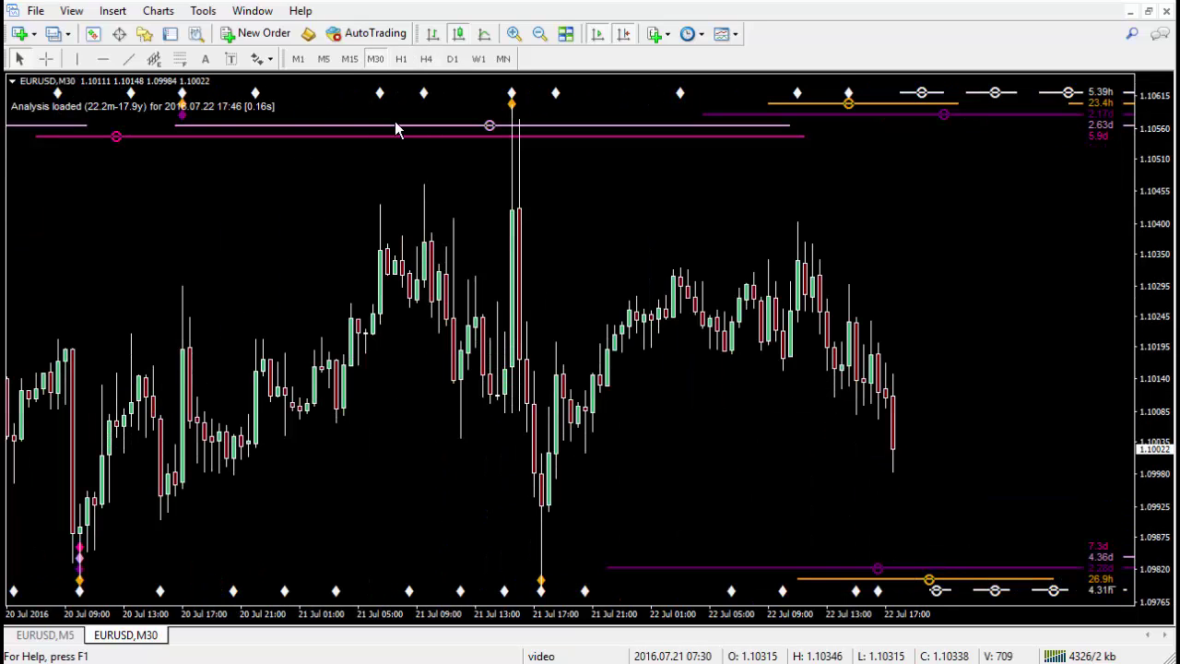